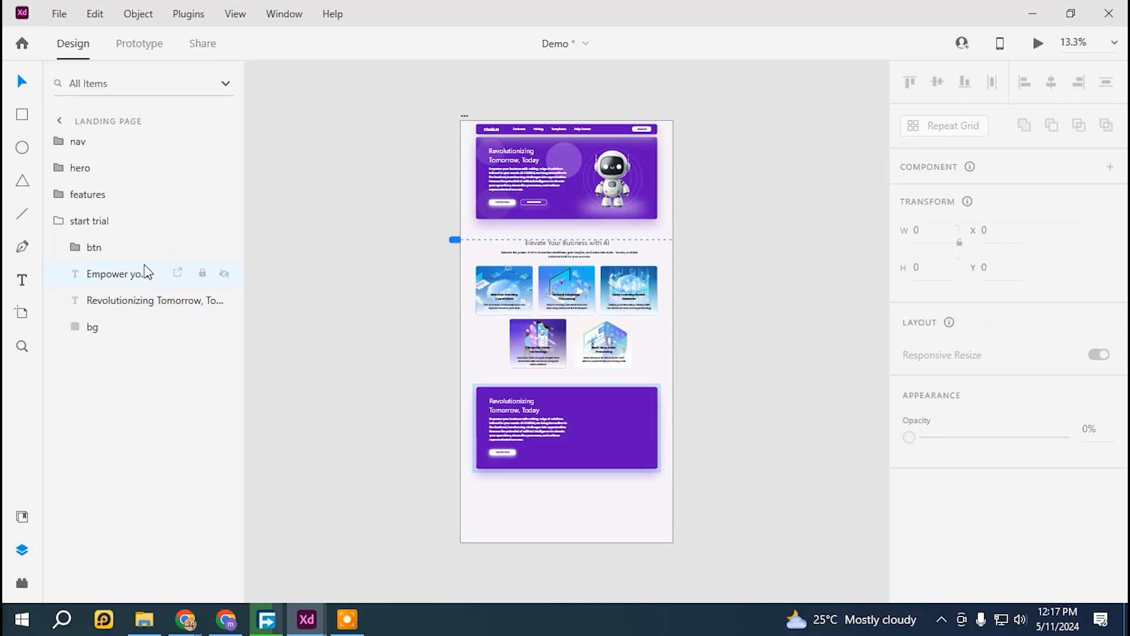
- Import image robo 3.png into the start trial group and move it over the right half of the purple card
click(59, 13)
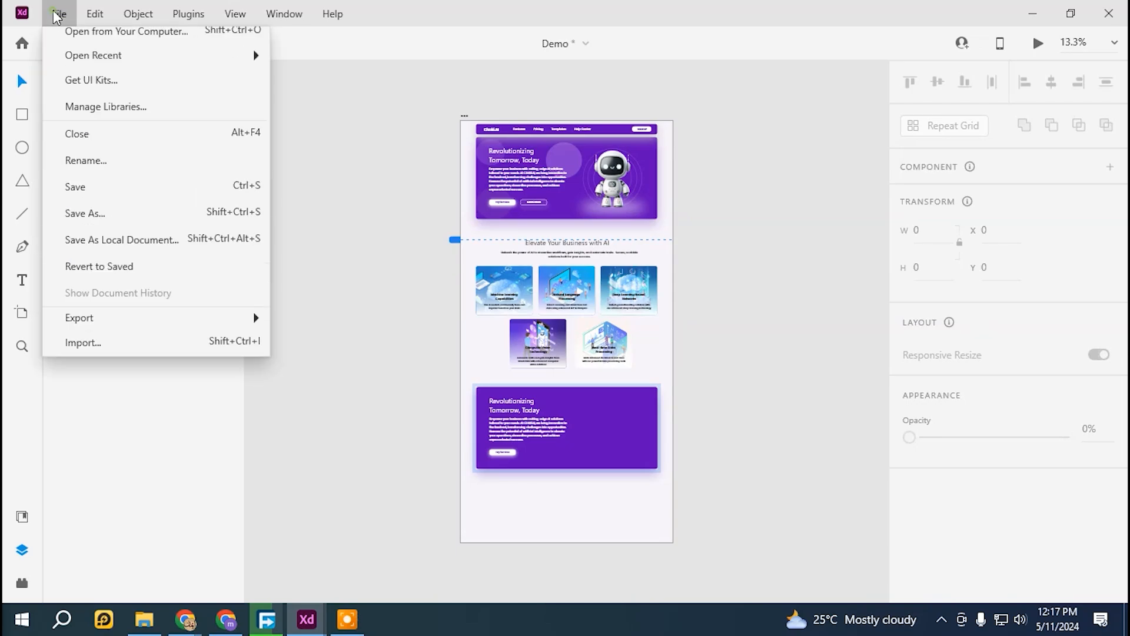
click(472, 283)
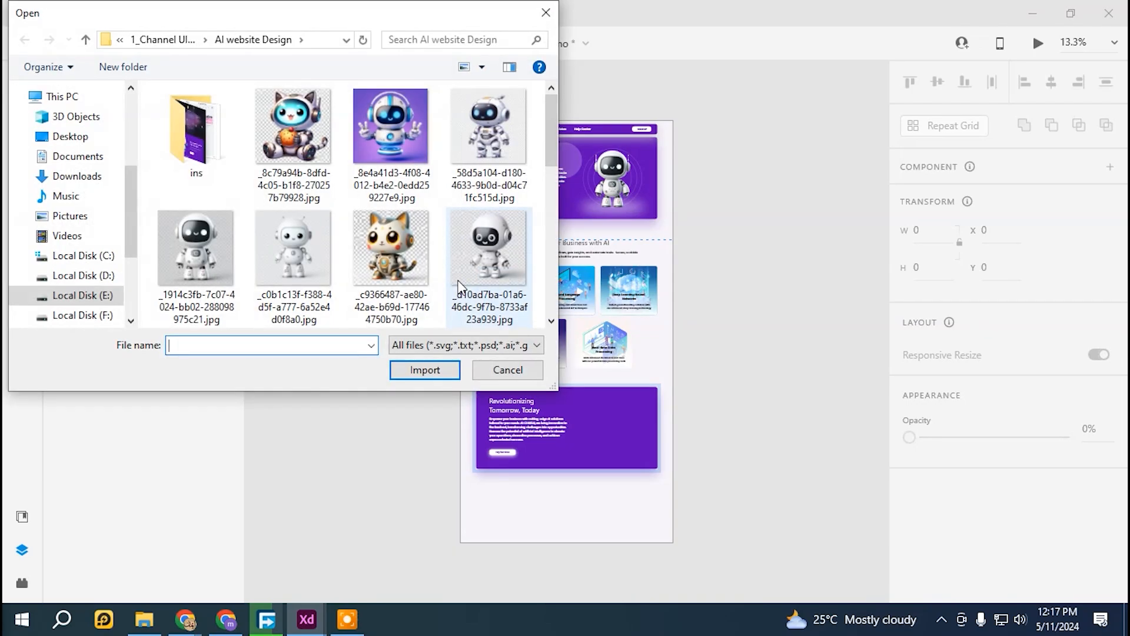
scroll(264, 253, down, 5)
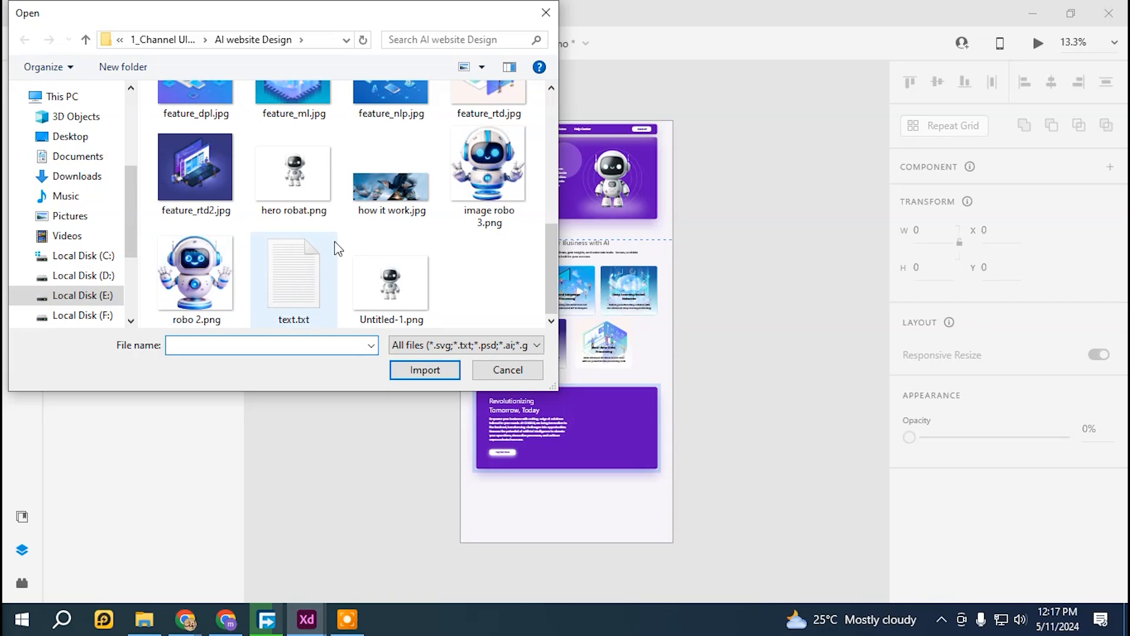
double_click(489, 165)
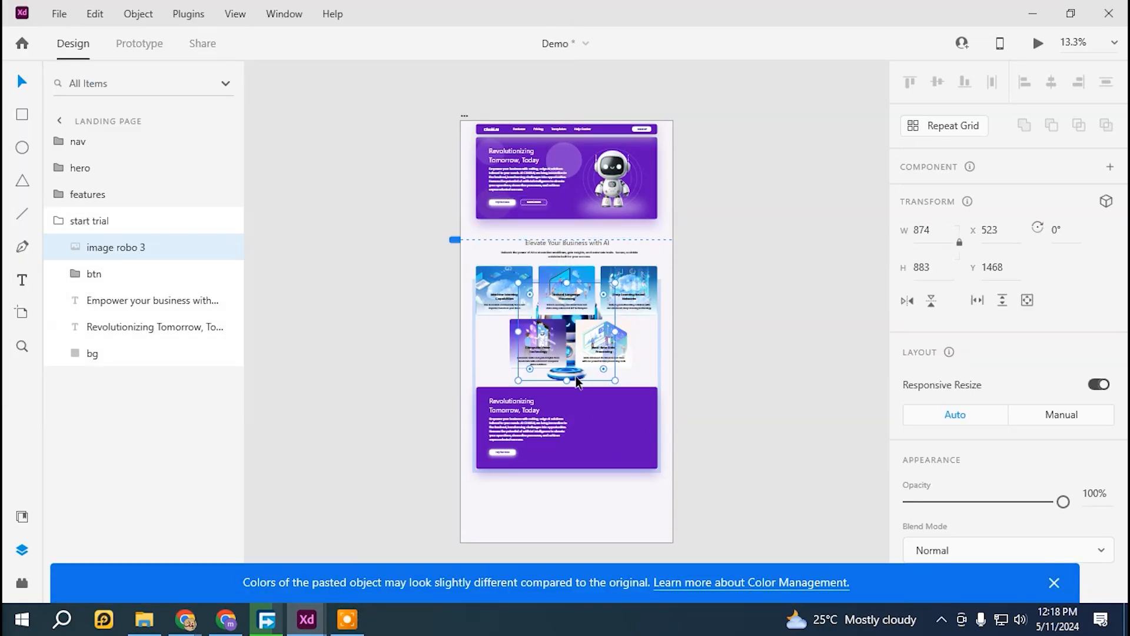
drag(576, 352, 621, 464)
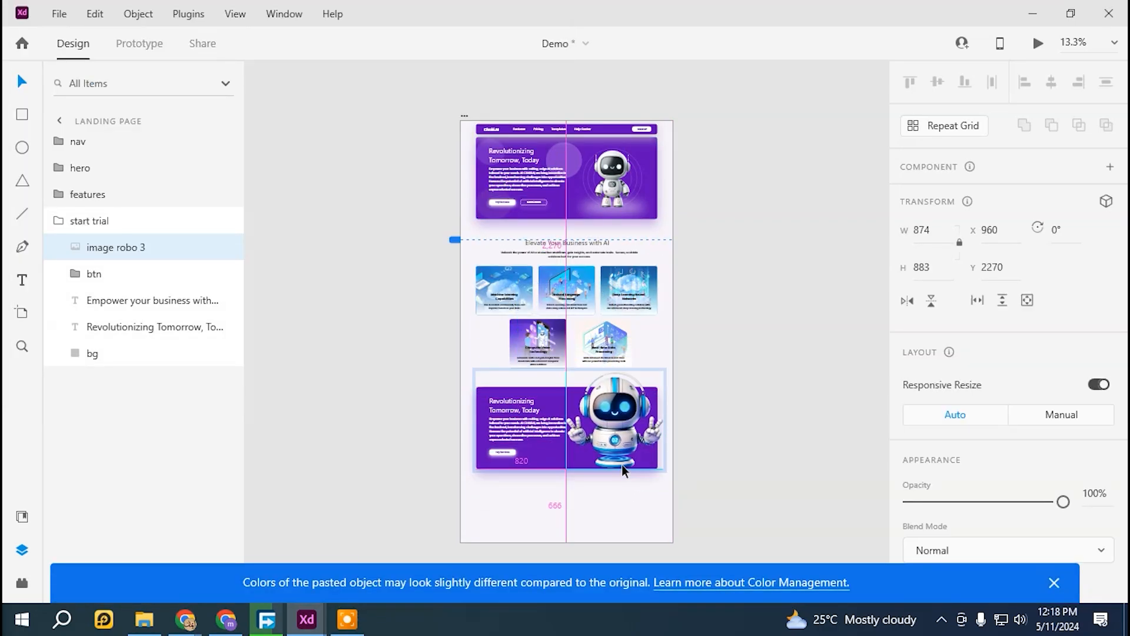
- Reorder the robot image directly above bg and scale it to about 460 × 465, positioned near X 1152, Y 2564
drag(133, 247, 120, 351)
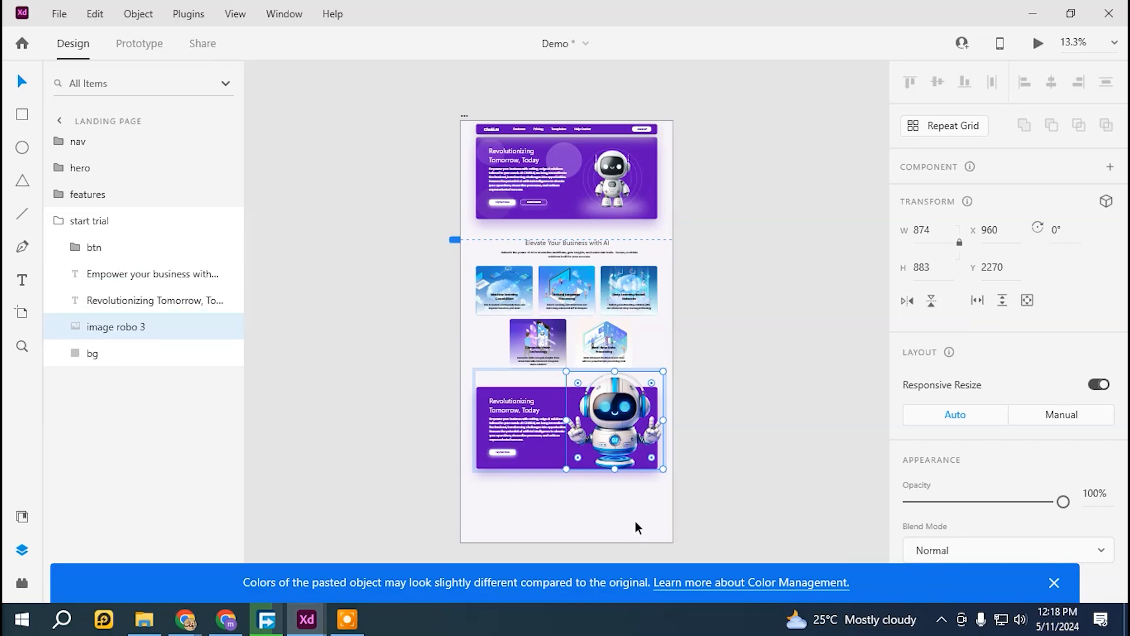
scroll(634, 452, up, 6)
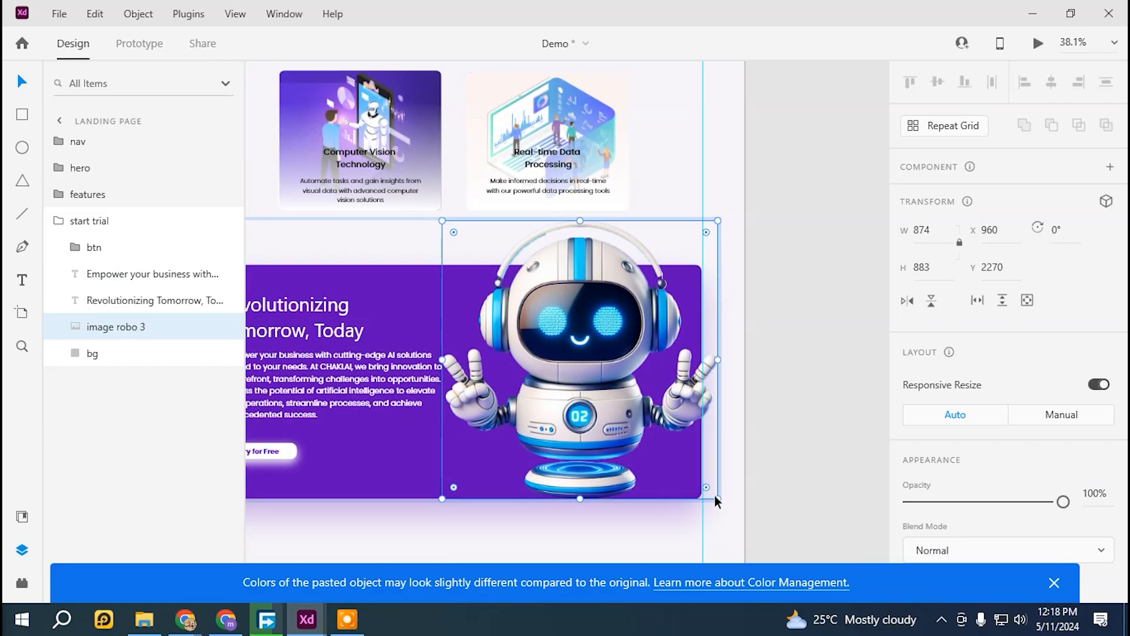
drag(718, 499, 626, 424)
drag(568, 356, 588, 391)
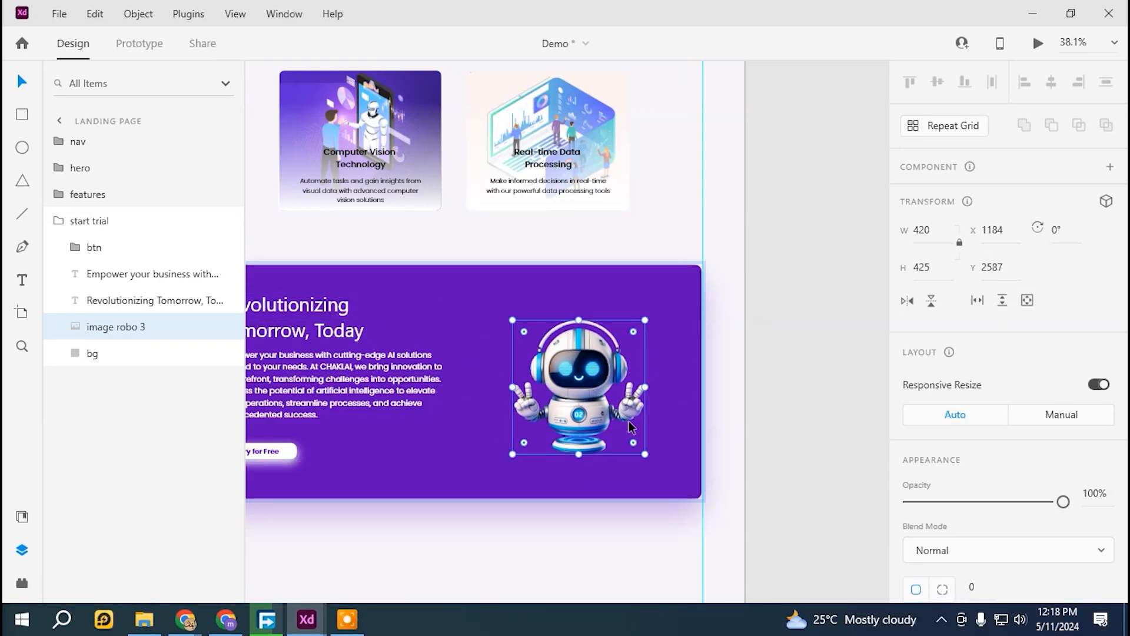
drag(647, 459, 659, 471)
drag(604, 403, 596, 391)
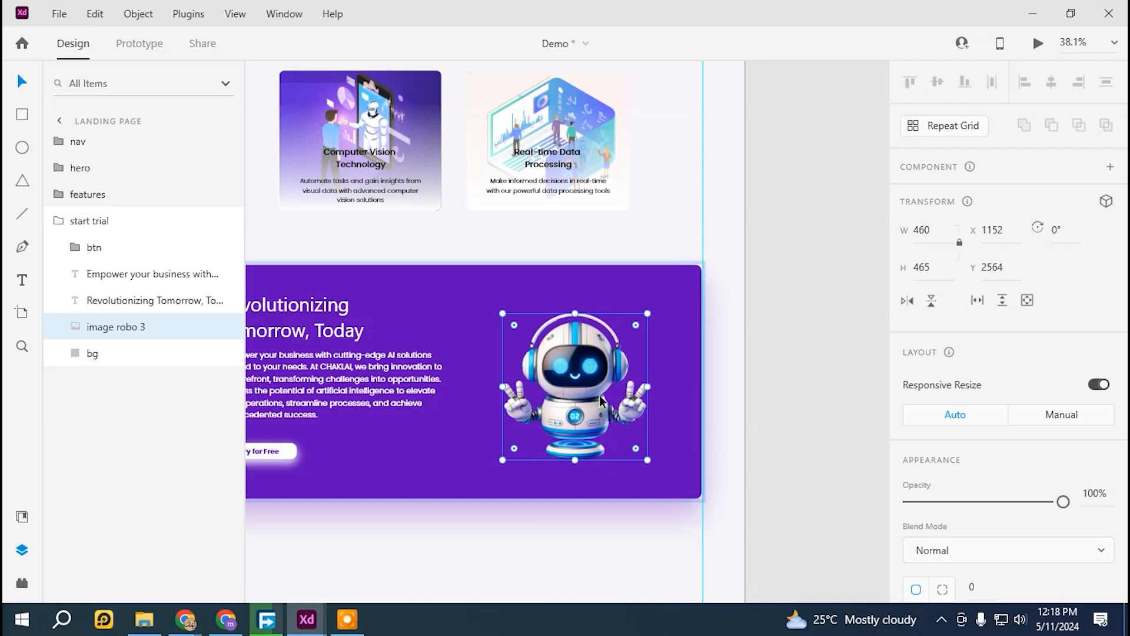
scroll(599, 377, down, 5)
scroll(599, 376, up, 1)
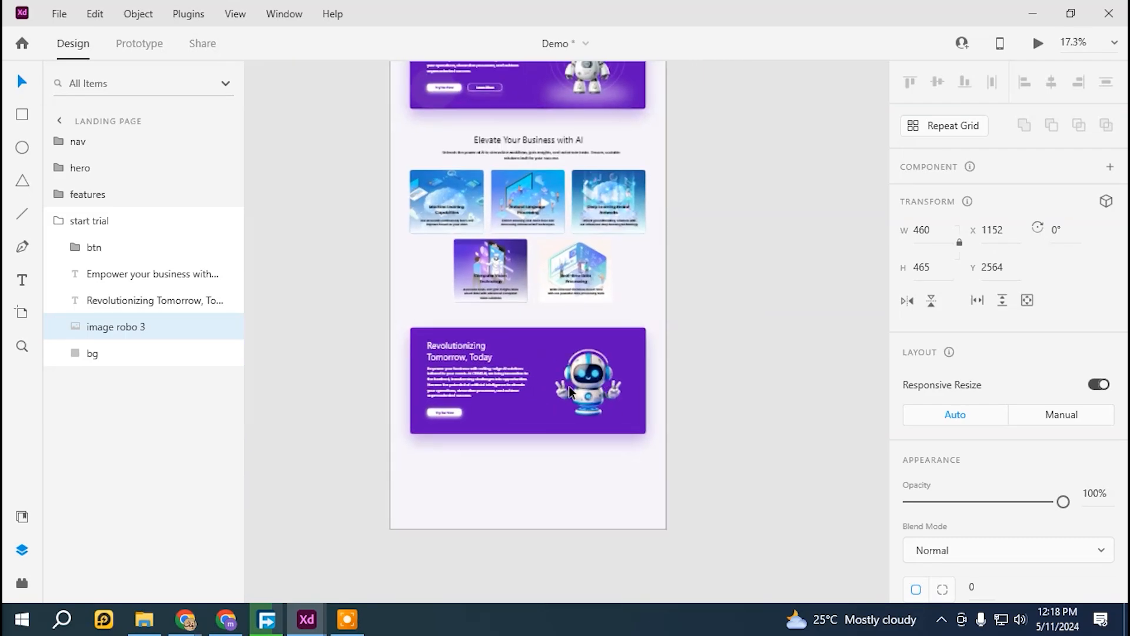
- Move the start trial heading, paragraph and button together to the right side of the card, at about X 1059, Y 2515
click(90, 256)
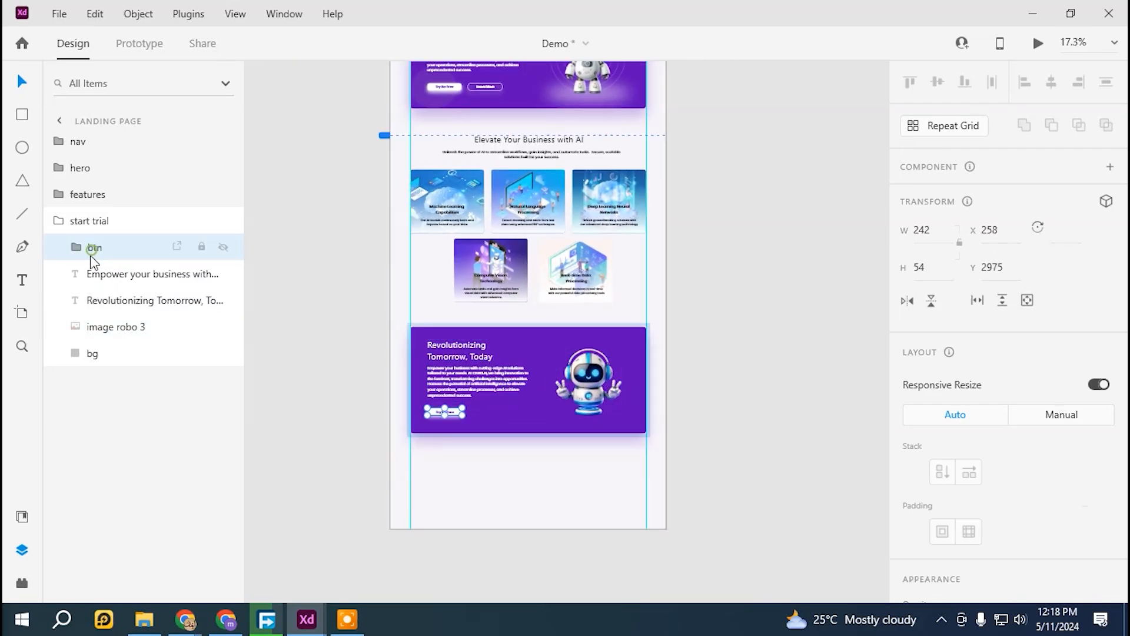
click(108, 282)
shift+click(106, 302)
shift+click(93, 353)
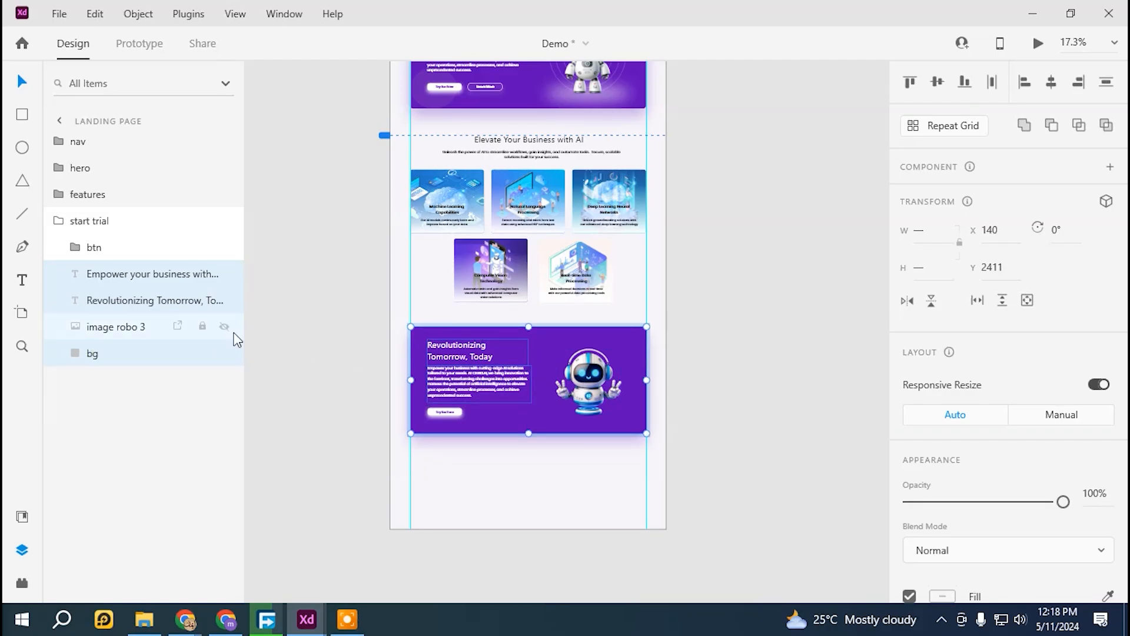
drag(126, 327, 121, 351)
click(126, 300)
shift+click(118, 265)
shift+click(92, 247)
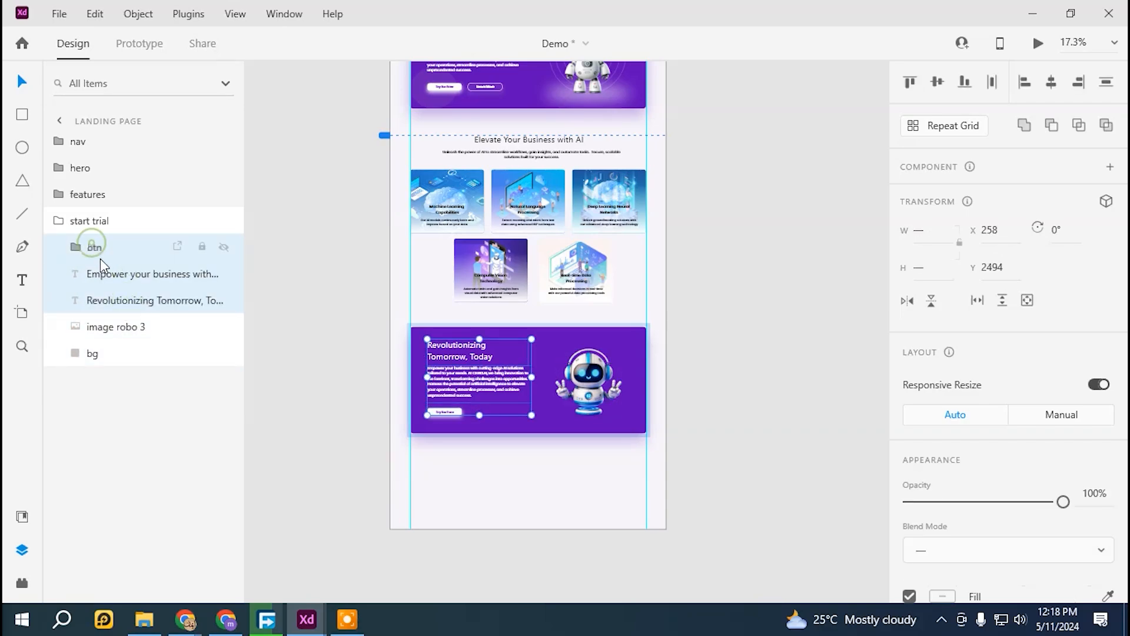
drag(446, 372, 577, 379)
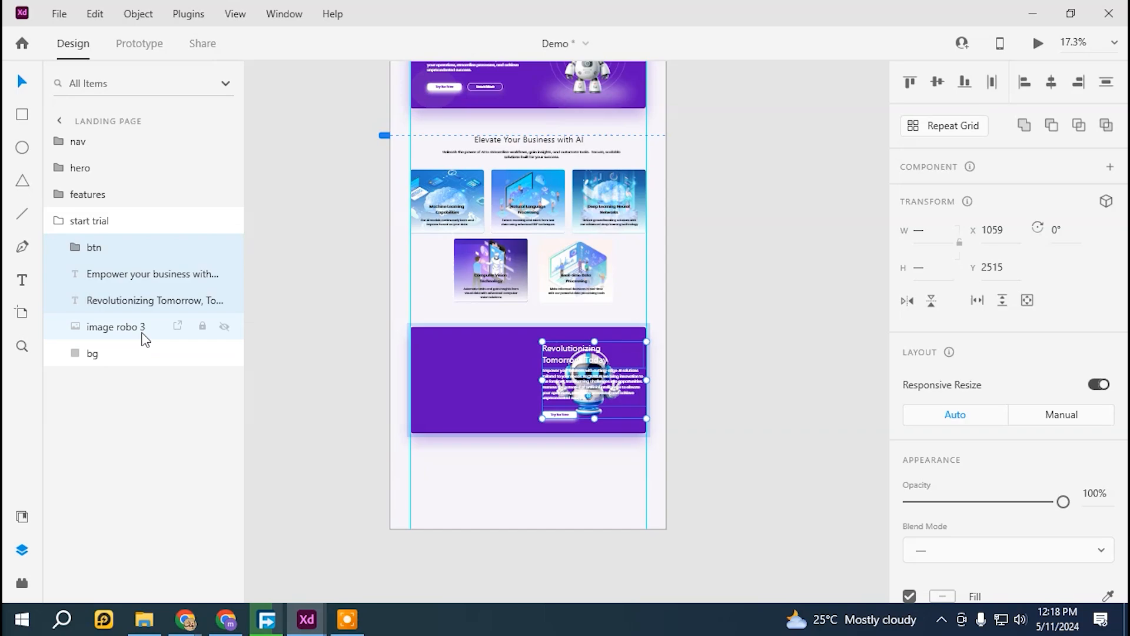
- Move the robot image to the left side of the start trial card, at about X 368, Y 2531
click(142, 331)
scroll(596, 410, up, 5)
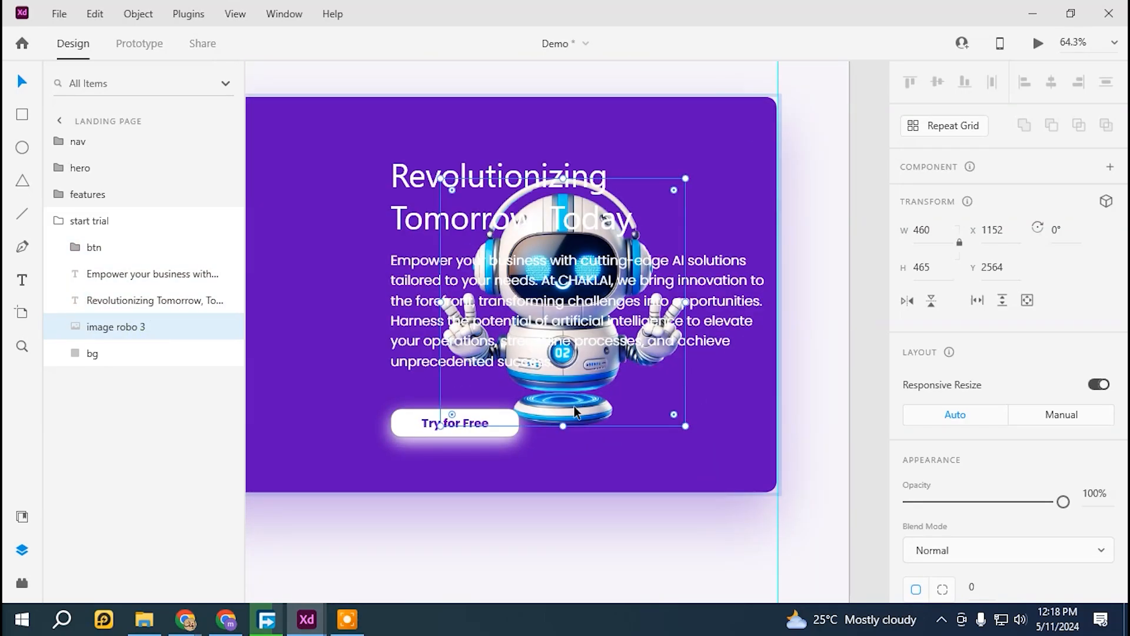
drag(574, 405, 424, 343)
scroll(365, 388, down, 4)
scroll(375, 377, up, 1)
scroll(374, 376, left, 2)
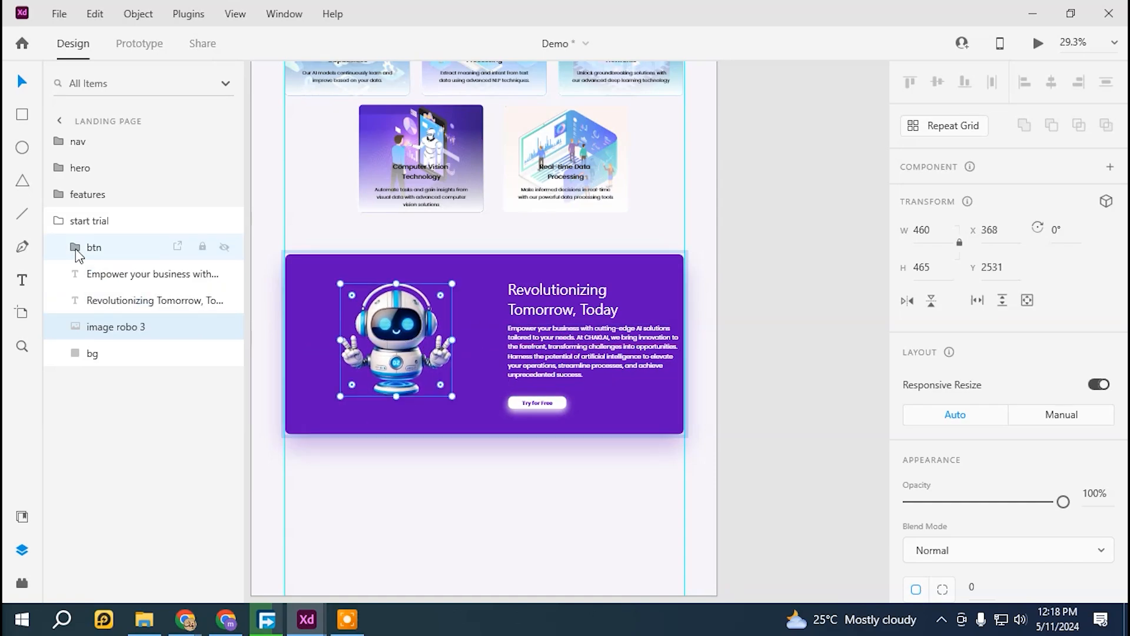
- Shift the heading, paragraph and button together left to about X 994 and slightly reduce their combined height
click(94, 295)
shift+click(93, 247)
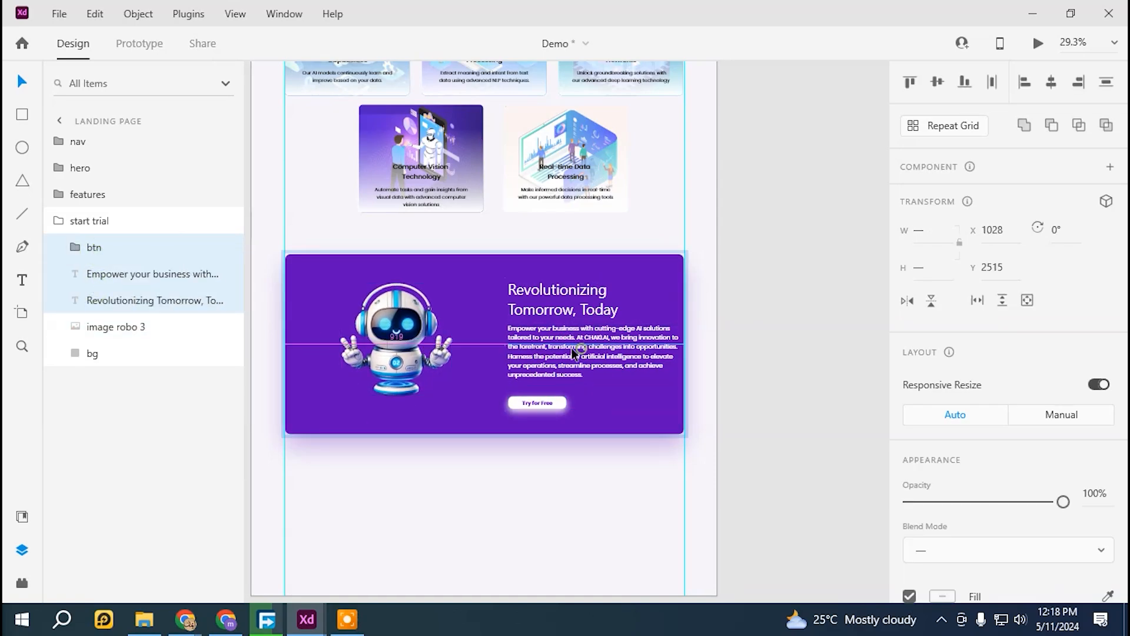
drag(571, 347, 567, 348)
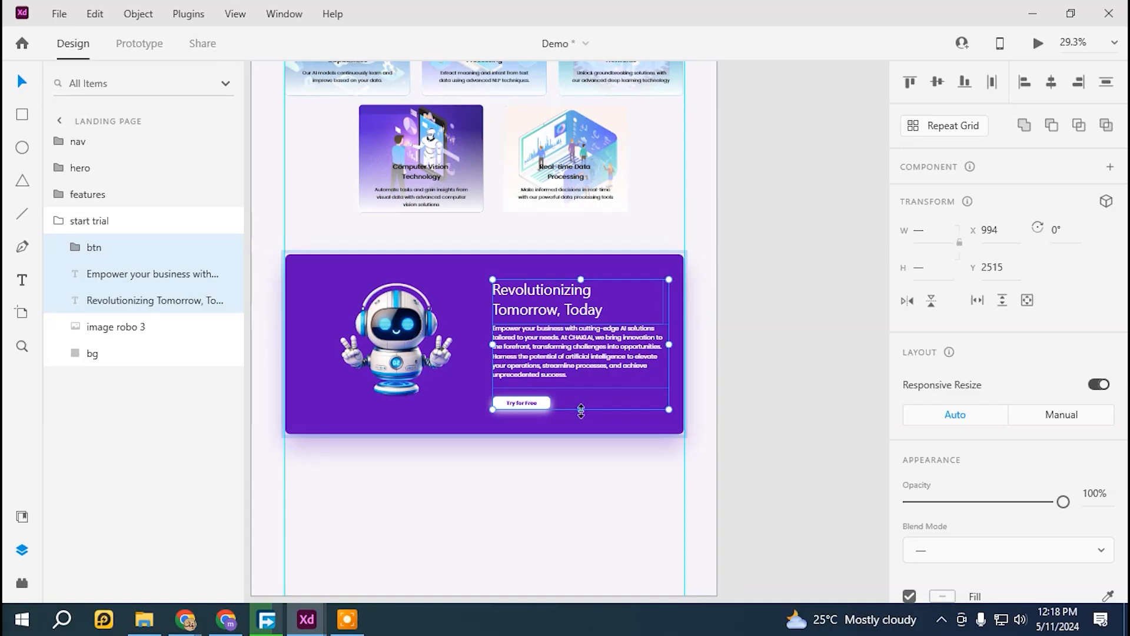
drag(581, 411, 581, 406)
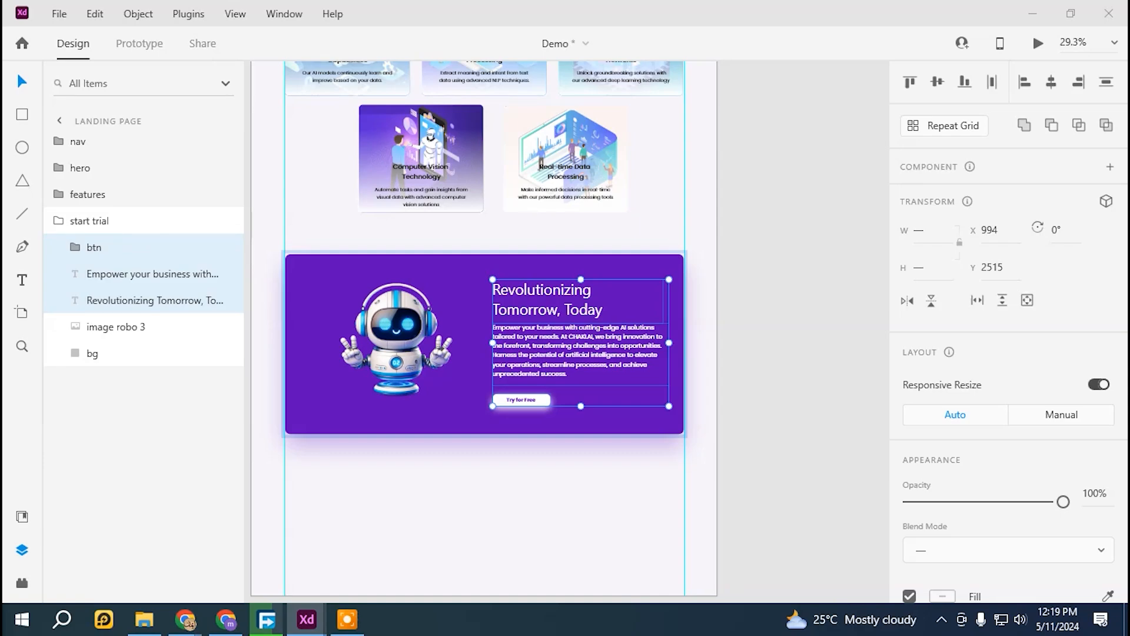
- Replace the start trial card's heading with "Experience the Future: AI Trial"
click(564, 308)
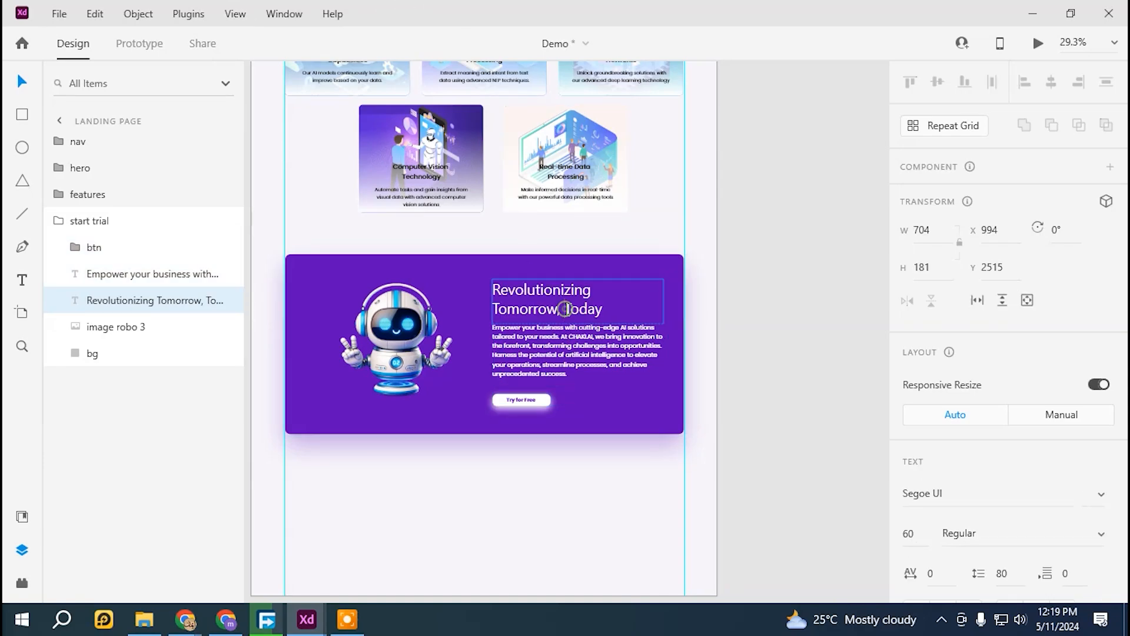
double_click(564, 308)
text(Experience the Future: AI Trial)
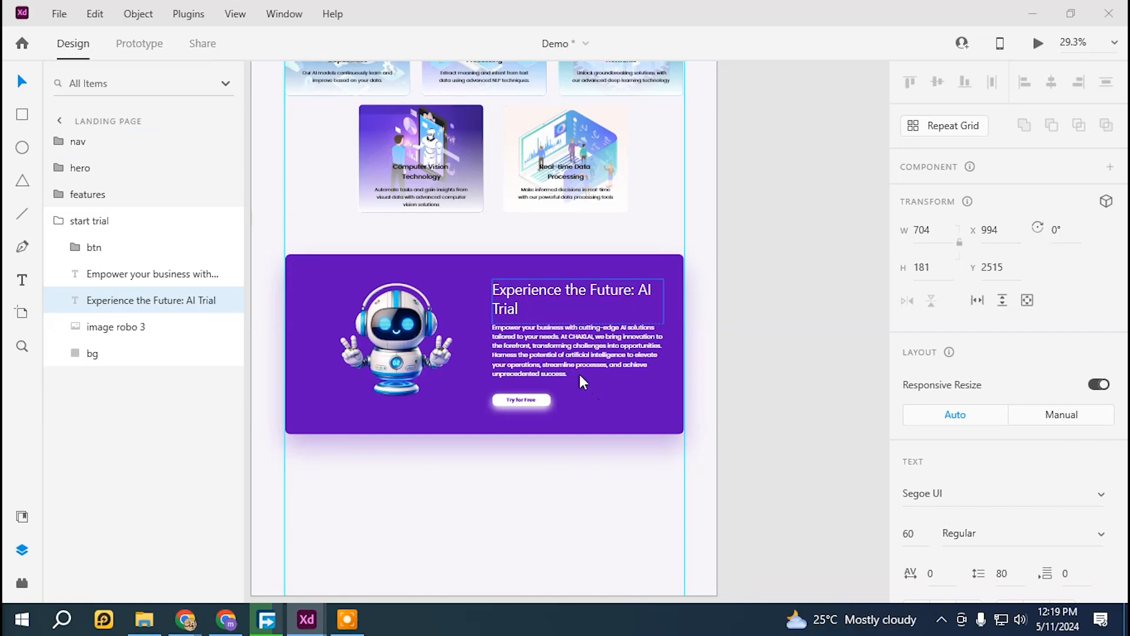
- Replace the start trial card's paragraph with the trial copy beginning "Unlock AI's limitless potential with our exclusive trial offer."
click(563, 360)
double_click(562, 356)
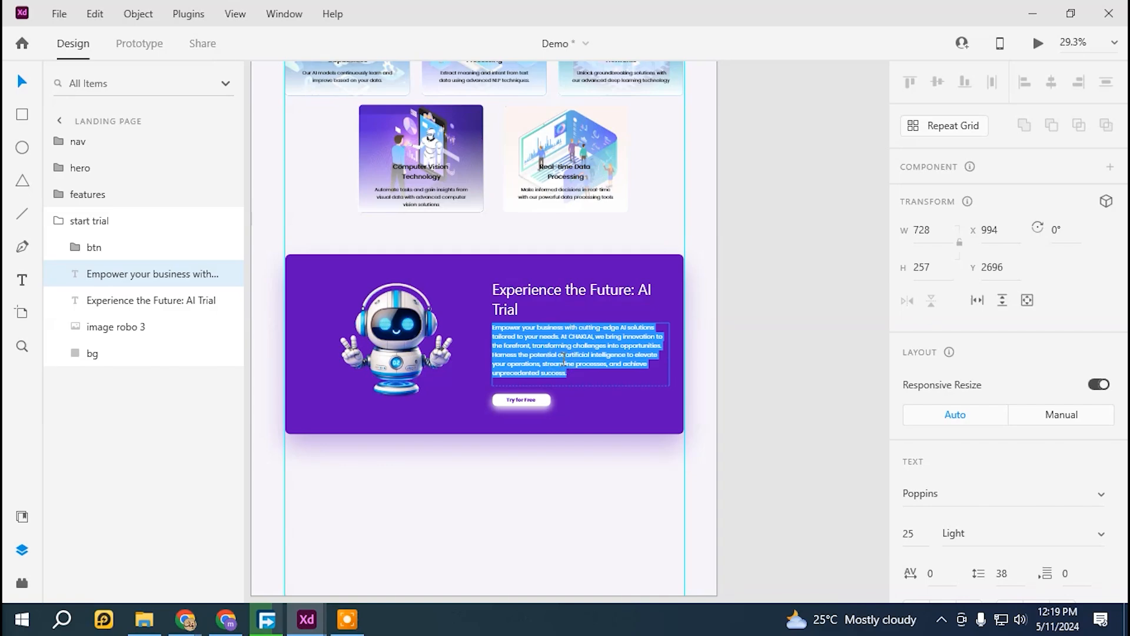
text(Unlock AI's limitless potential with our exclusive trial offer. Dive into innovation firsthand and unleash the power of cutting-edge technology. Sign up now to start your free trial and explore the world of artificial intelligence.)
- Move the Try for Free button straight up beneath the shortened paragraph, to about Y 2900
scroll(529, 368, up, 2)
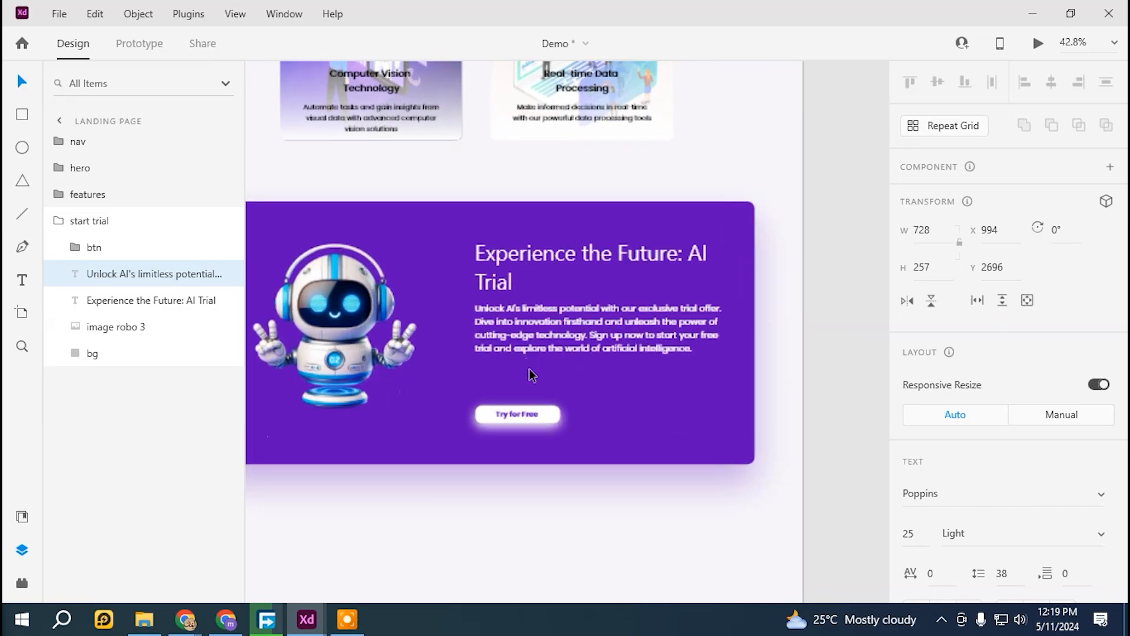
scroll(529, 369, up, 3)
scroll(528, 369, down, 6)
click(530, 396)
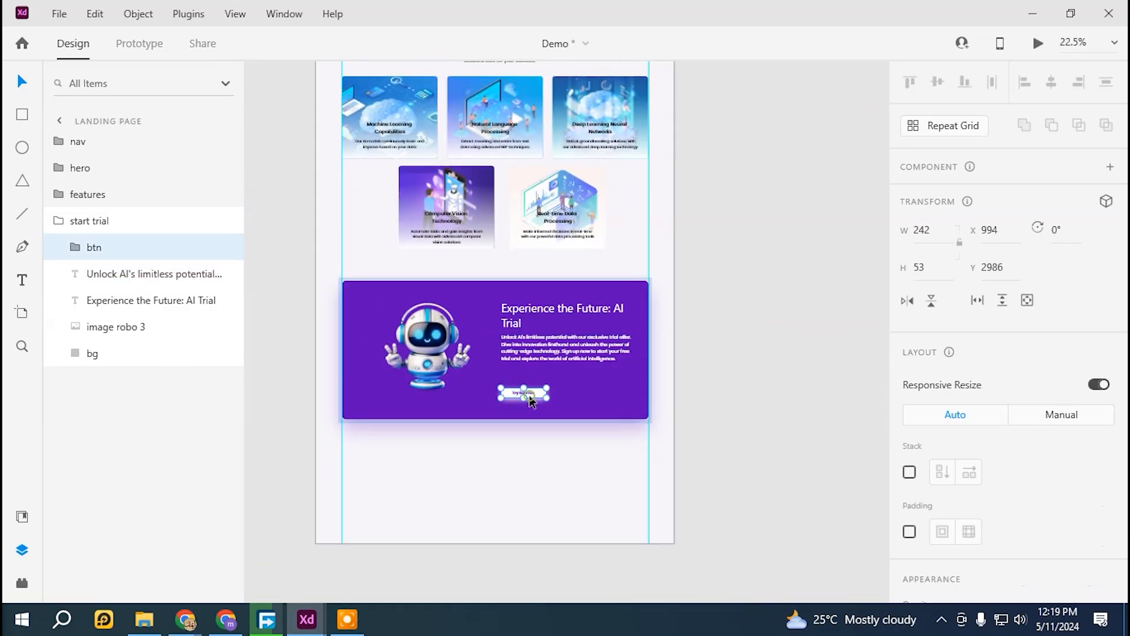
drag(542, 397, 542, 383)
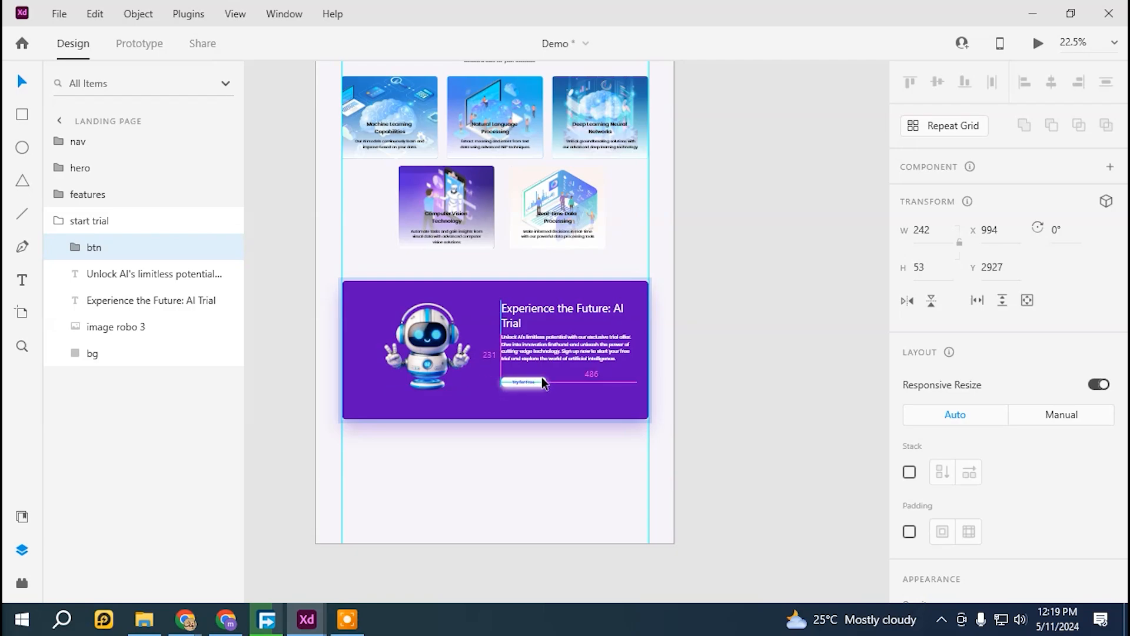
click(136, 300)
shift+click(126, 274)
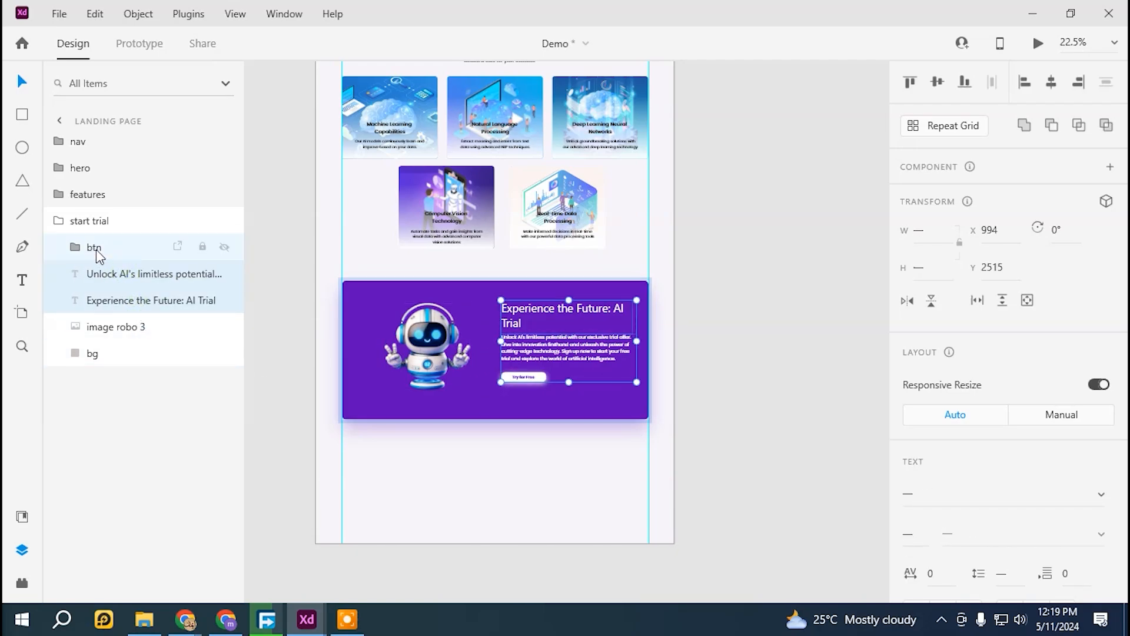
drag(76, 246, 87, 303)
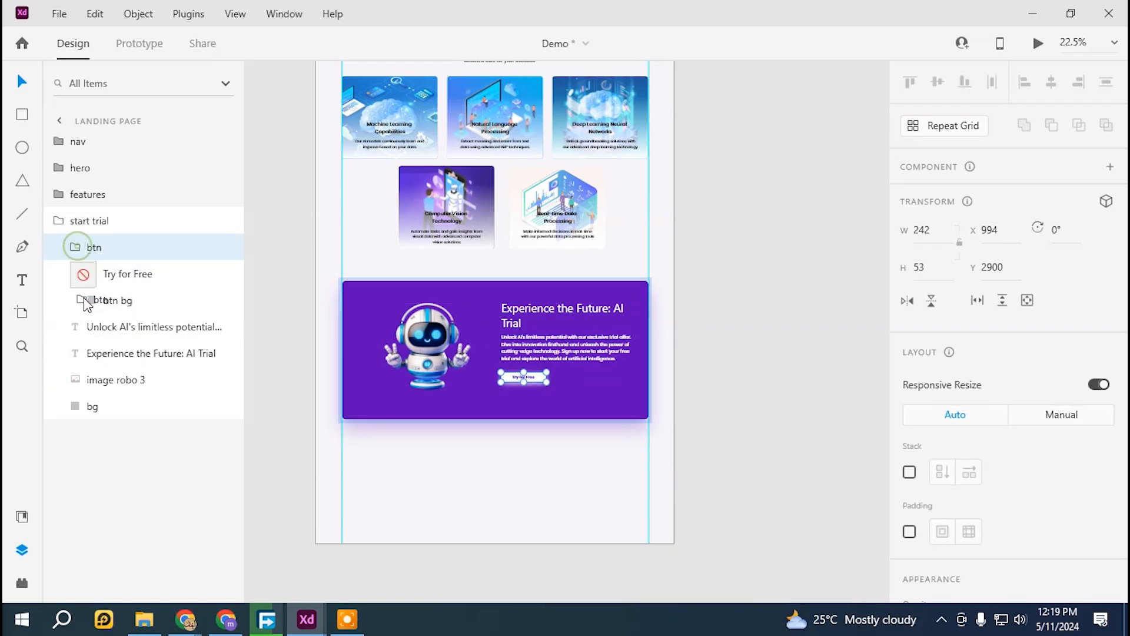
mouse_move(87, 259)
mouse_down()
mouse_move(68, 246)
mouse_move(66, 268)
mouse_move(68, 259)
mouse_up()
click(68, 259)
key(ctrl+z)
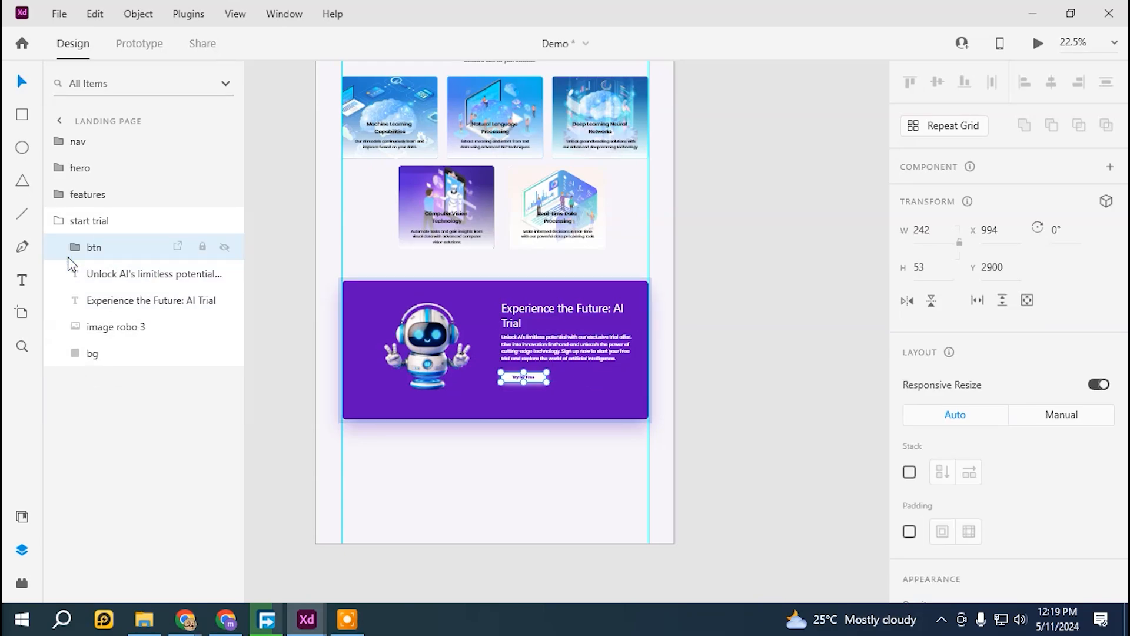
- Reorder the heading and paragraph layers above the btn group in the start trial group
click(101, 303)
shift+click(111, 274)
drag(111, 274, 118, 237)
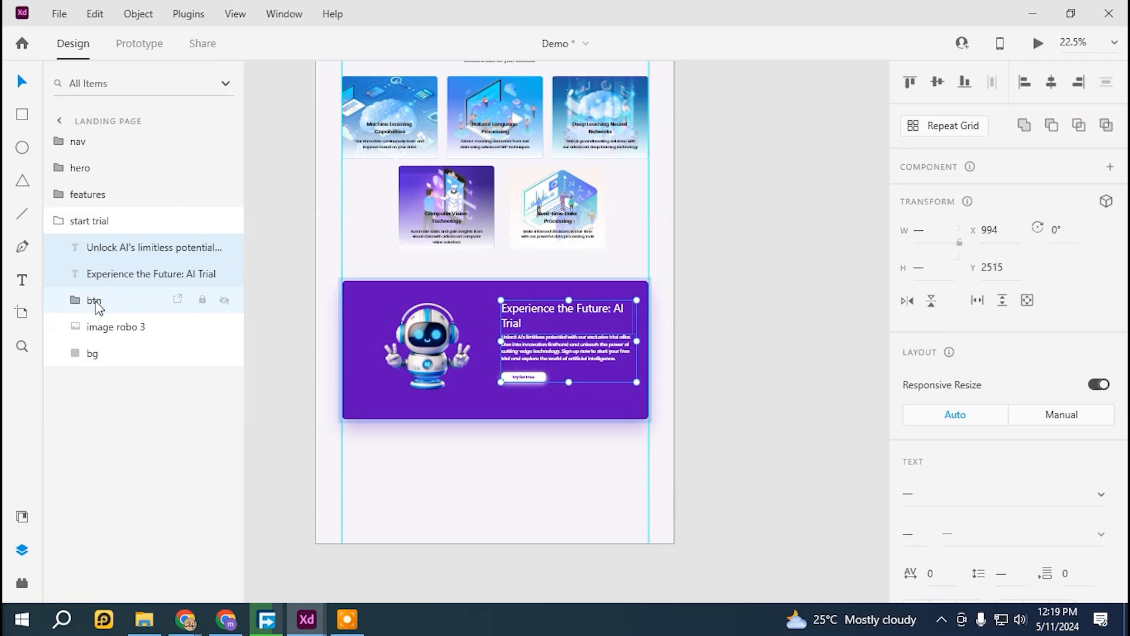
- Shift the heading, paragraph and button together slightly down and left within the start trial card
shift+click(95, 300)
drag(553, 345, 548, 355)
click(426, 350)
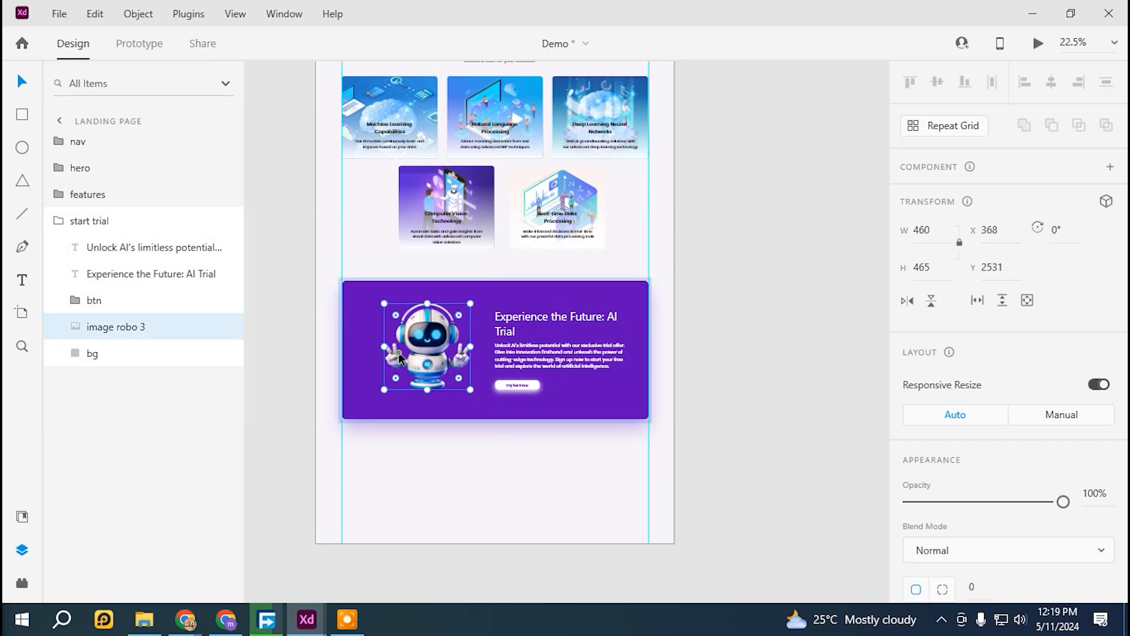
- Draw a circle outside the start trial group that covers the robot and extends slightly beyond it
click(729, 358)
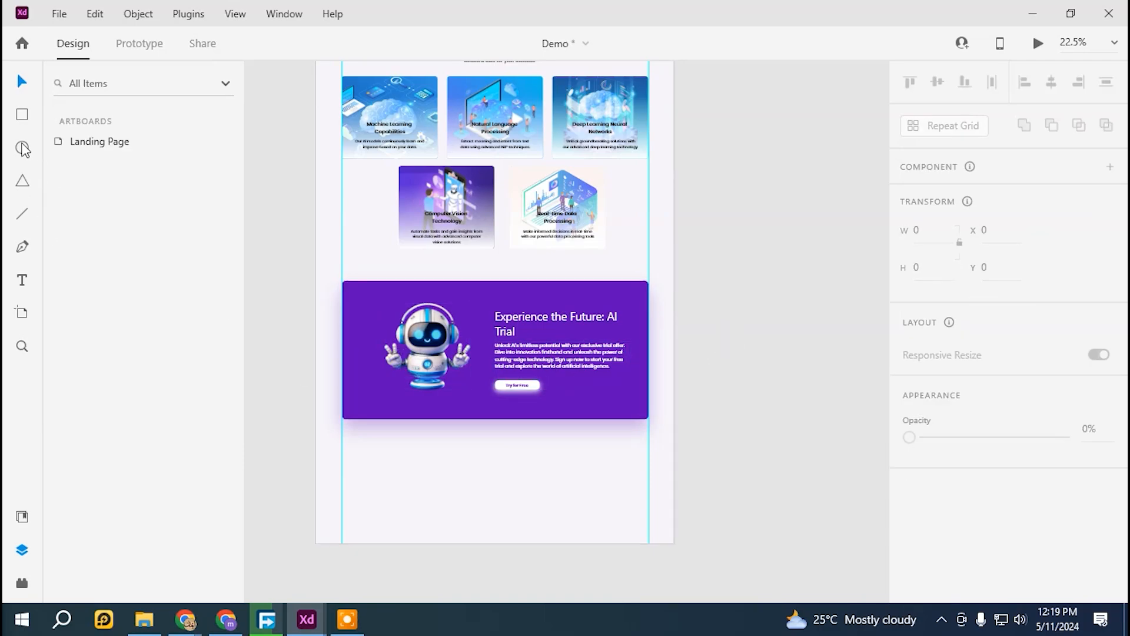
scroll(353, 346, up, 3)
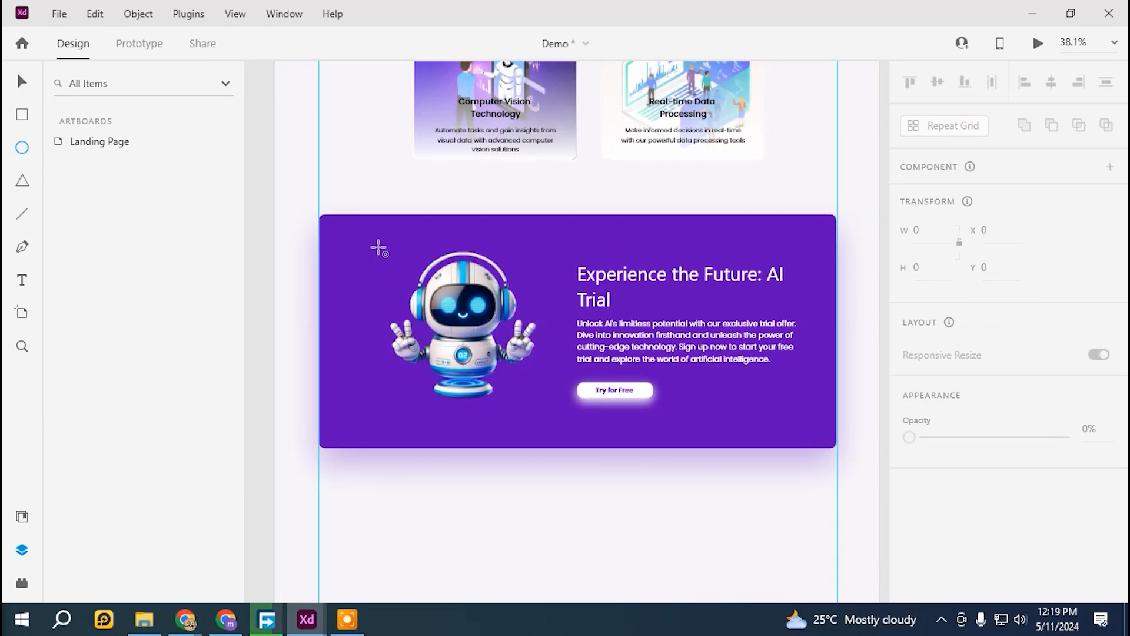
drag(378, 248, 550, 419)
- Remove the new circle's border and set its fill to the saved grey #C0BEC2
scroll(1001, 497, down, 5)
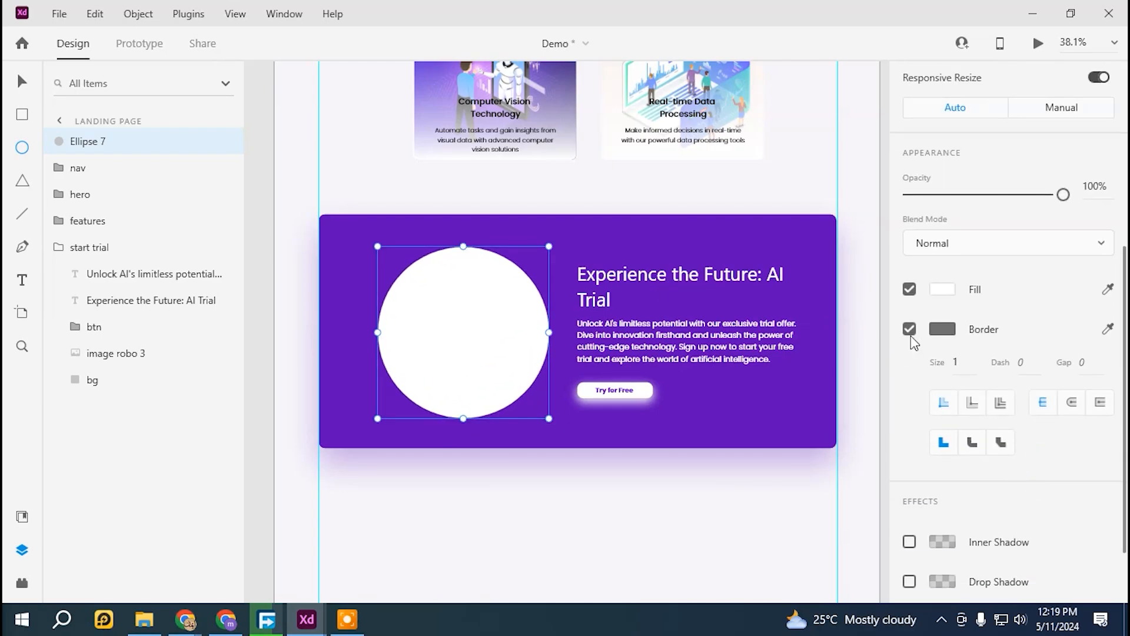
click(910, 330)
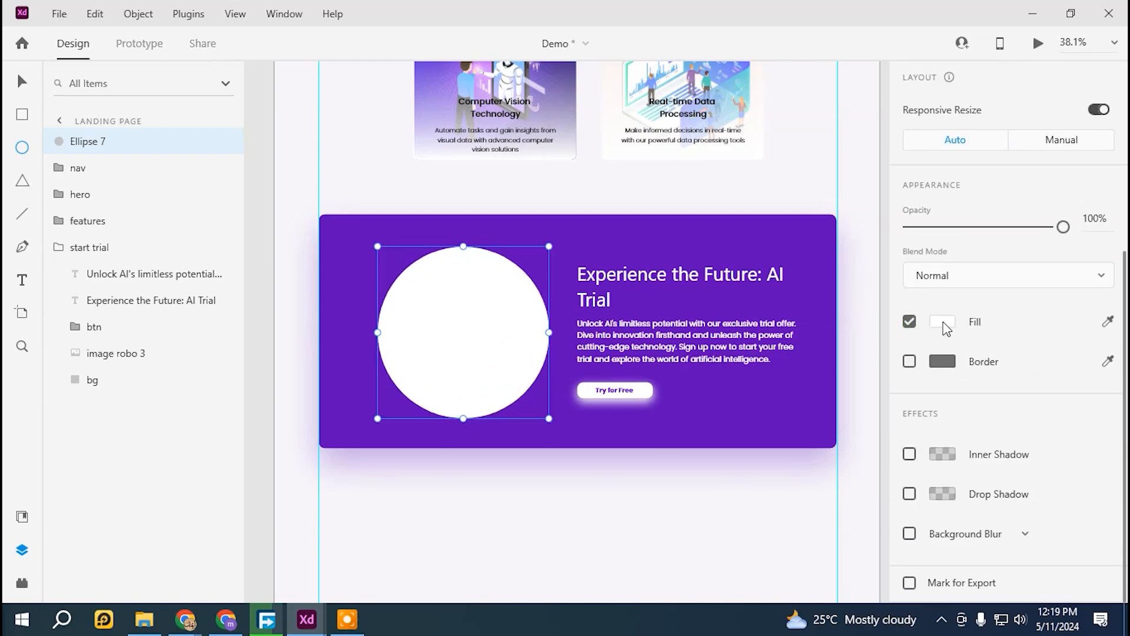
click(943, 324)
click(792, 422)
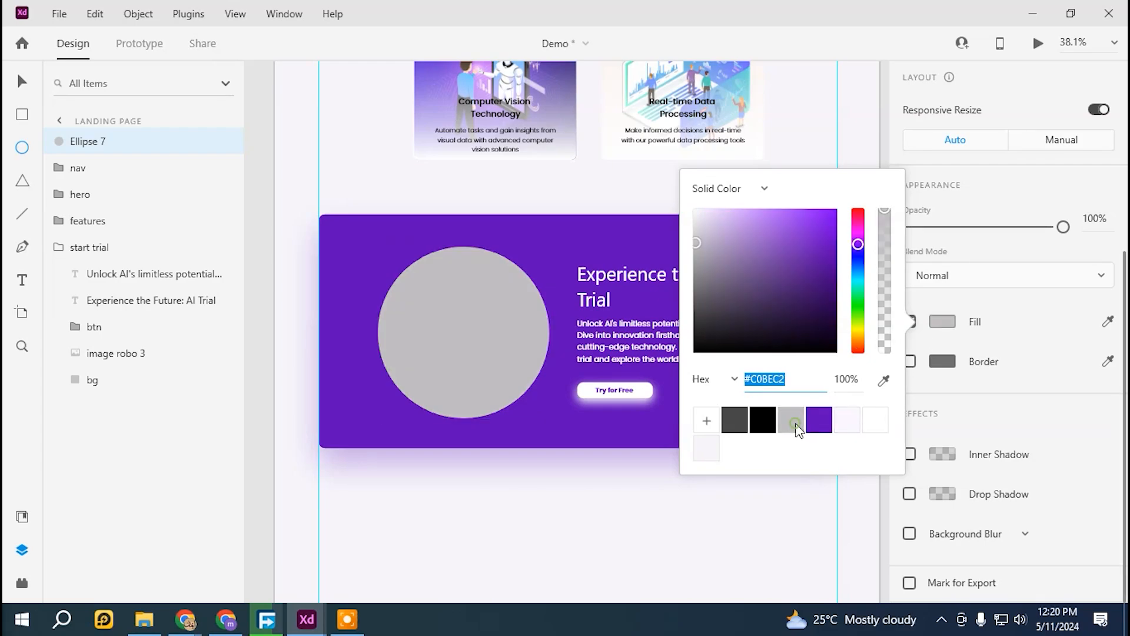
- Lower the grey circle's opacity to 67% and enlarge it to 612 × 612, centred around the robot
drag(1063, 227, 1012, 228)
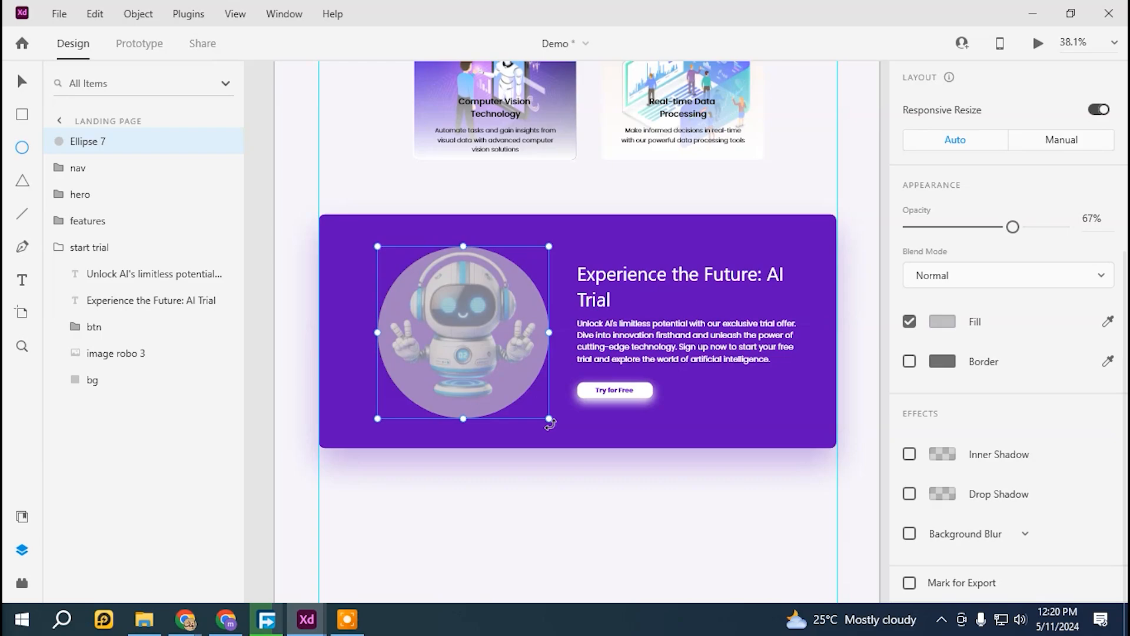
drag(549, 418, 570, 439)
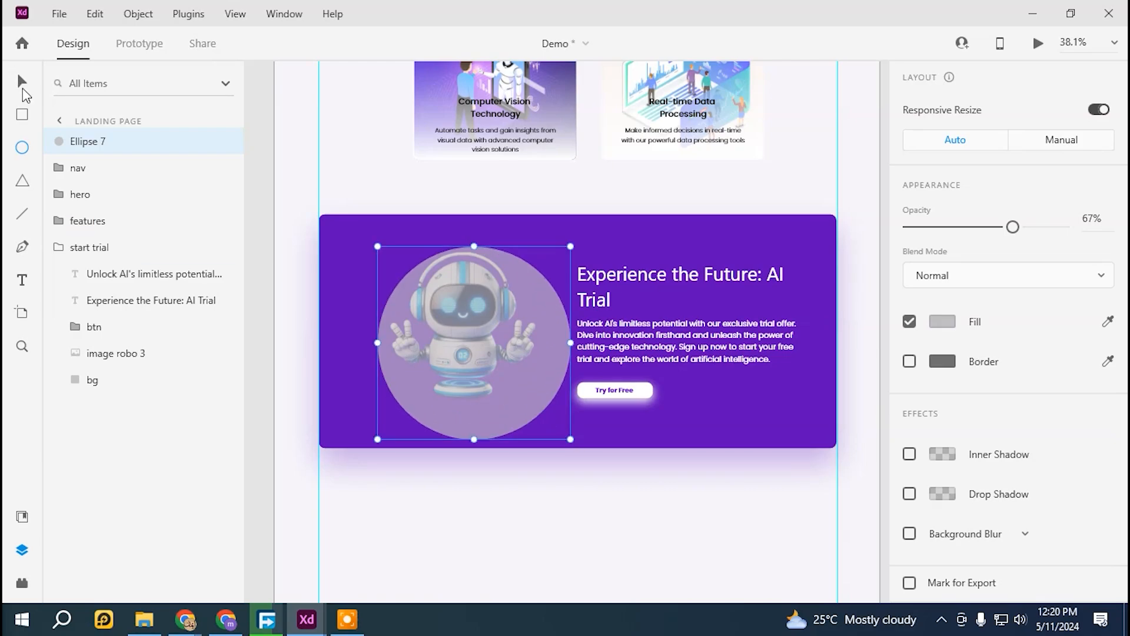
drag(481, 399, 515, 379)
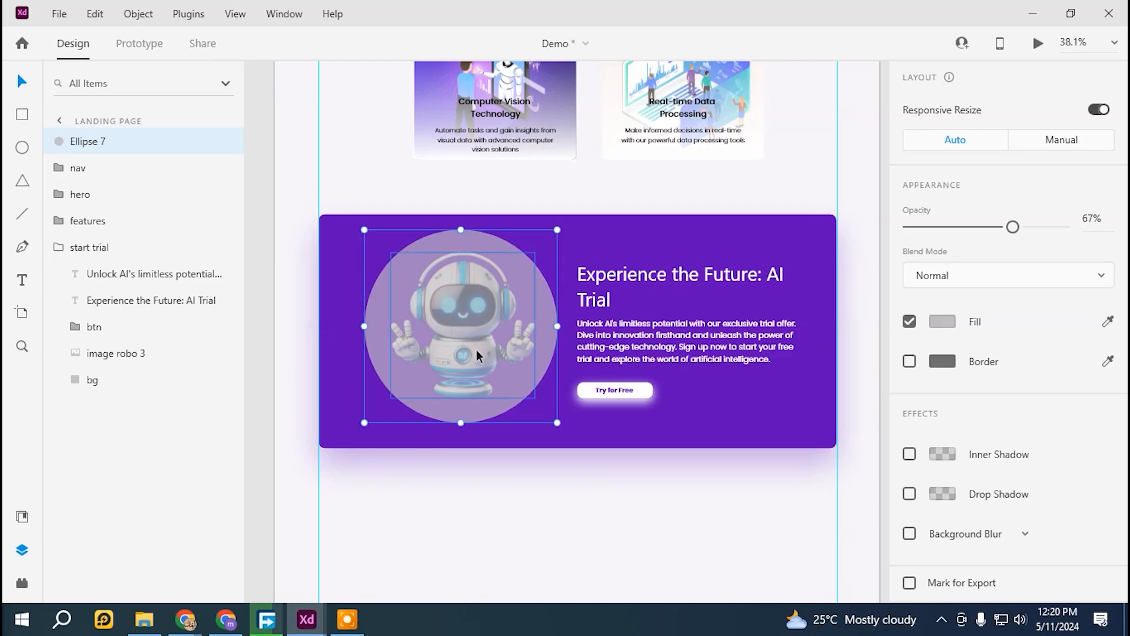
- Duplicate the circle, shrink the copy to about 471 × 471 centred on the robot, and set its opacity to 100%
key(ctrl+d)
drag(558, 423, 513, 378)
drag(450, 330, 475, 352)
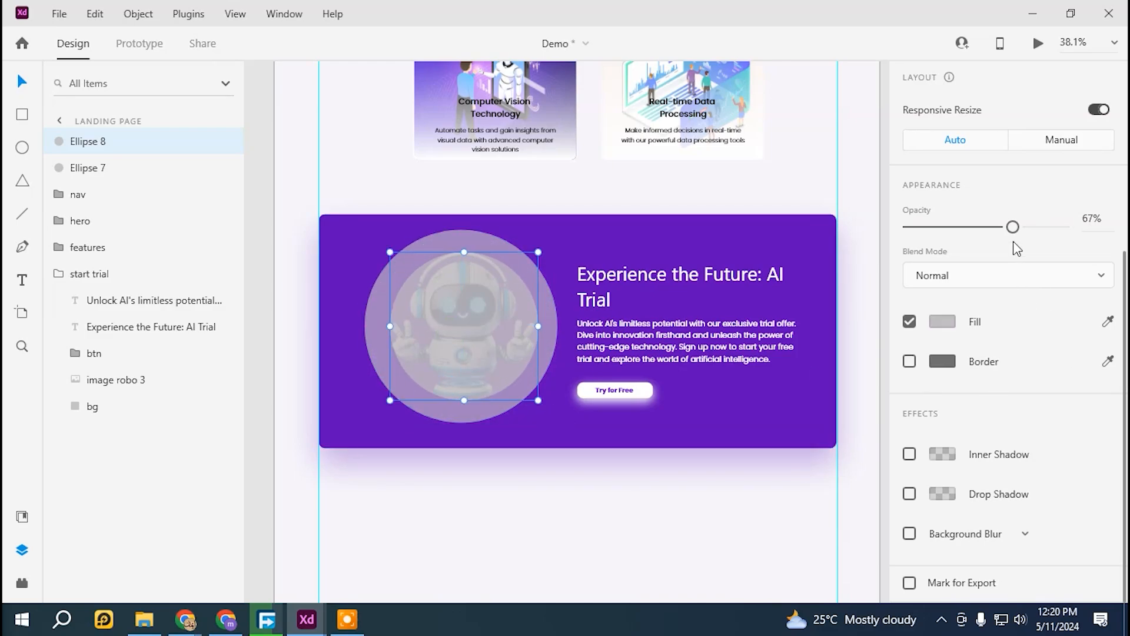
drag(1013, 227, 1104, 241)
drag(482, 317, 480, 323)
- Fill the inner circle with the saved purple #5F0BB8 and lower its opacity to 60%
click(948, 322)
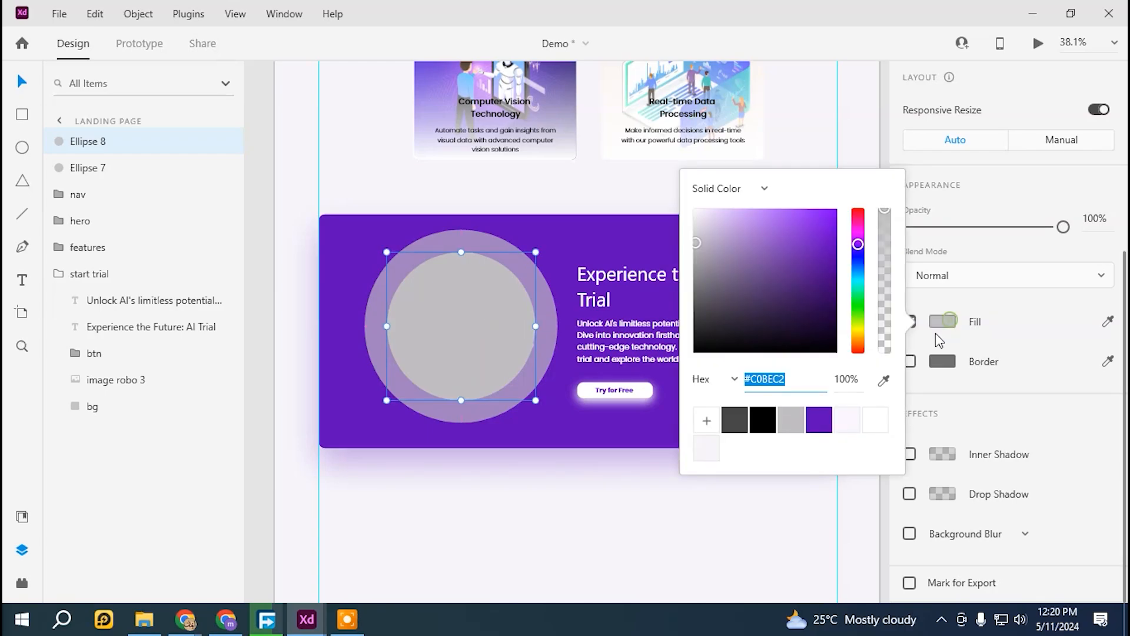
click(814, 426)
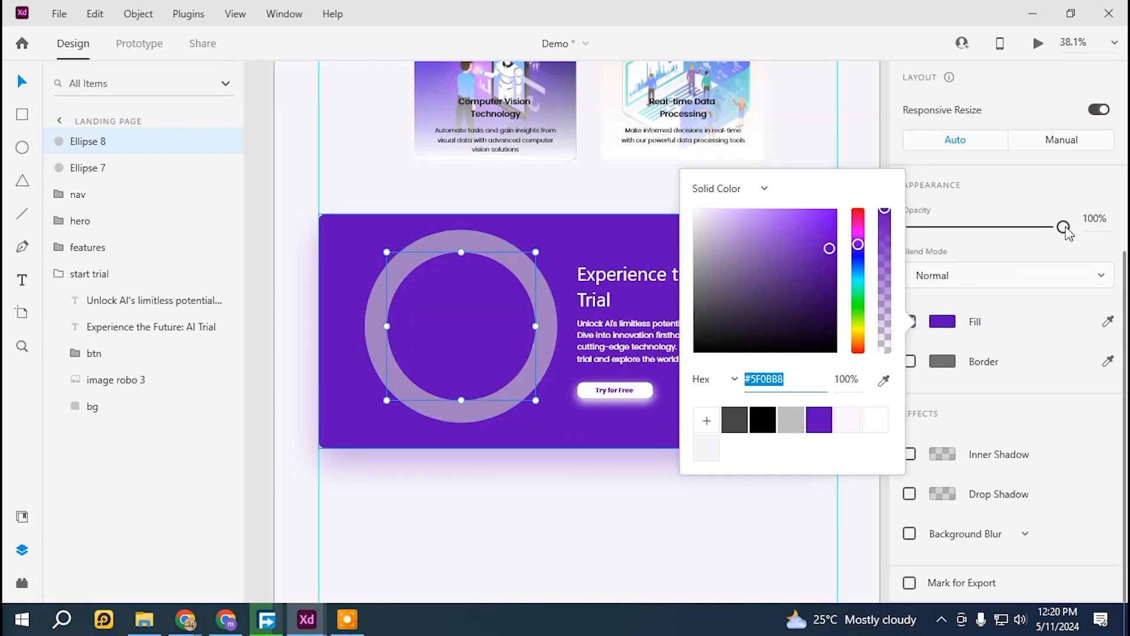
drag(1063, 228, 1010, 228)
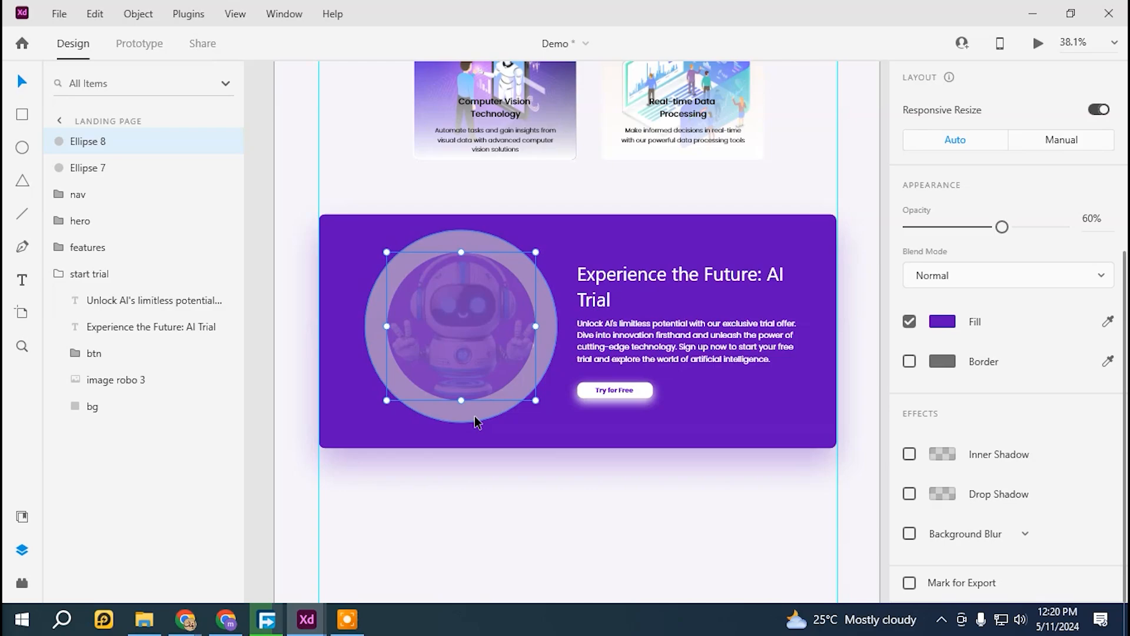
- Fill the outer circle with the saved purple #5F0BB8 and reduce its opacity to 13%
click(469, 421)
click(949, 325)
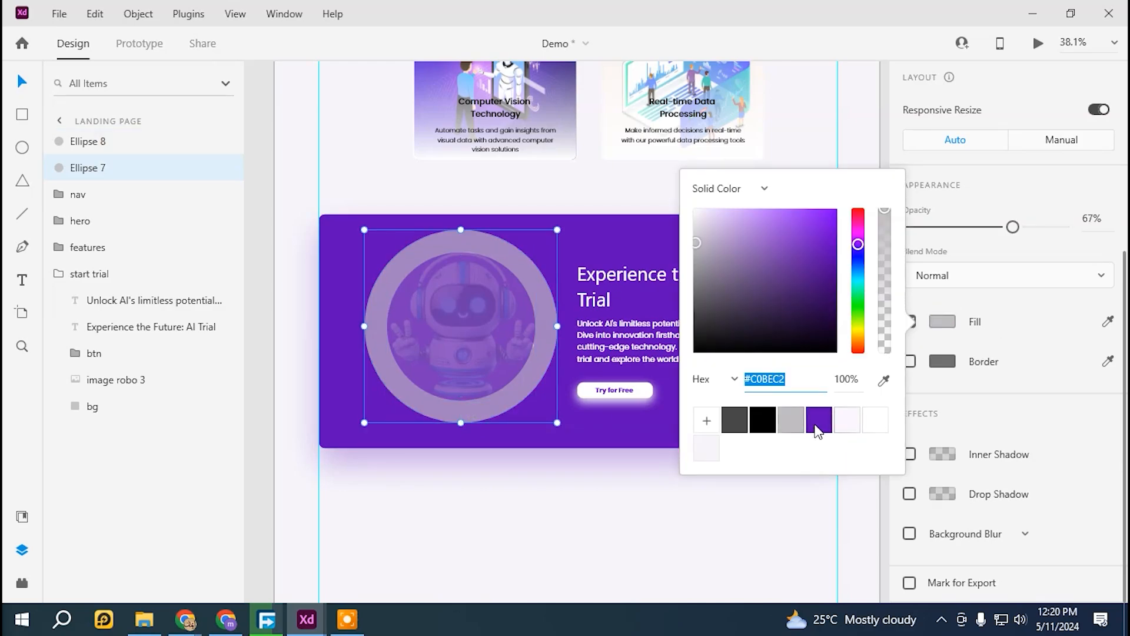
click(819, 420)
drag(1010, 227, 929, 227)
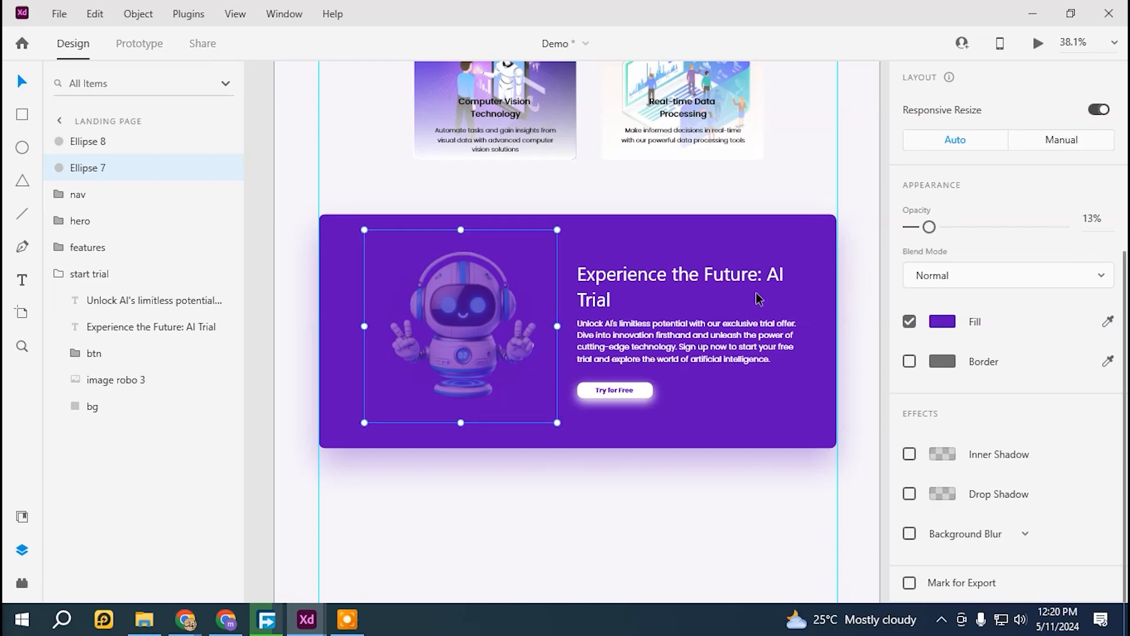
- Move both circle layers into the start trial group, between the robot image and the bg layer
shift+click(95, 142)
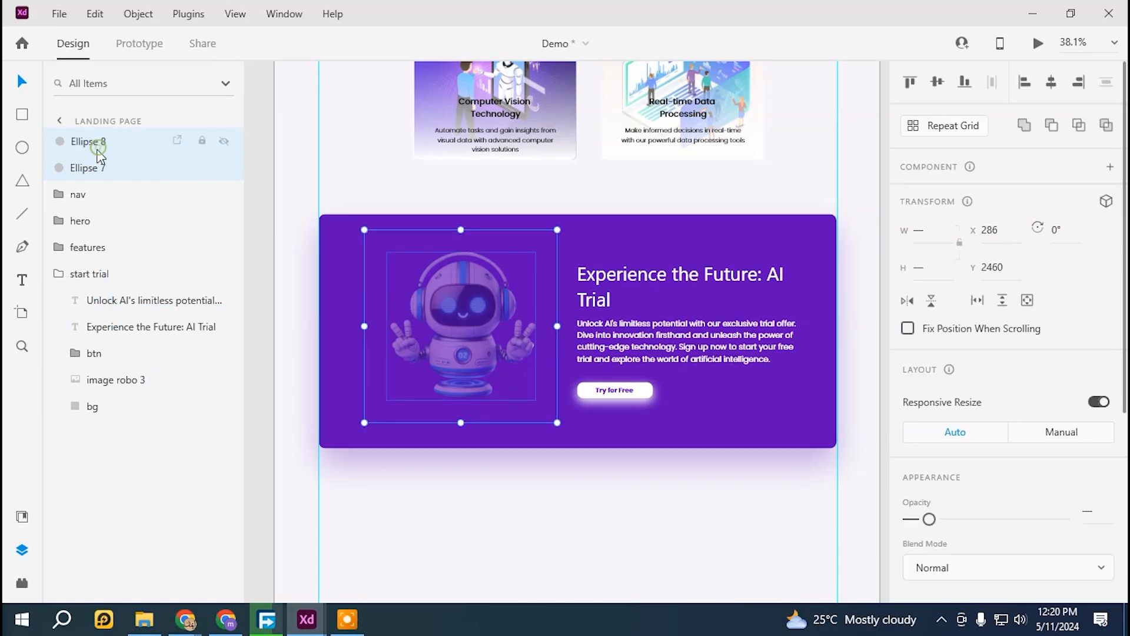
drag(128, 226, 119, 397)
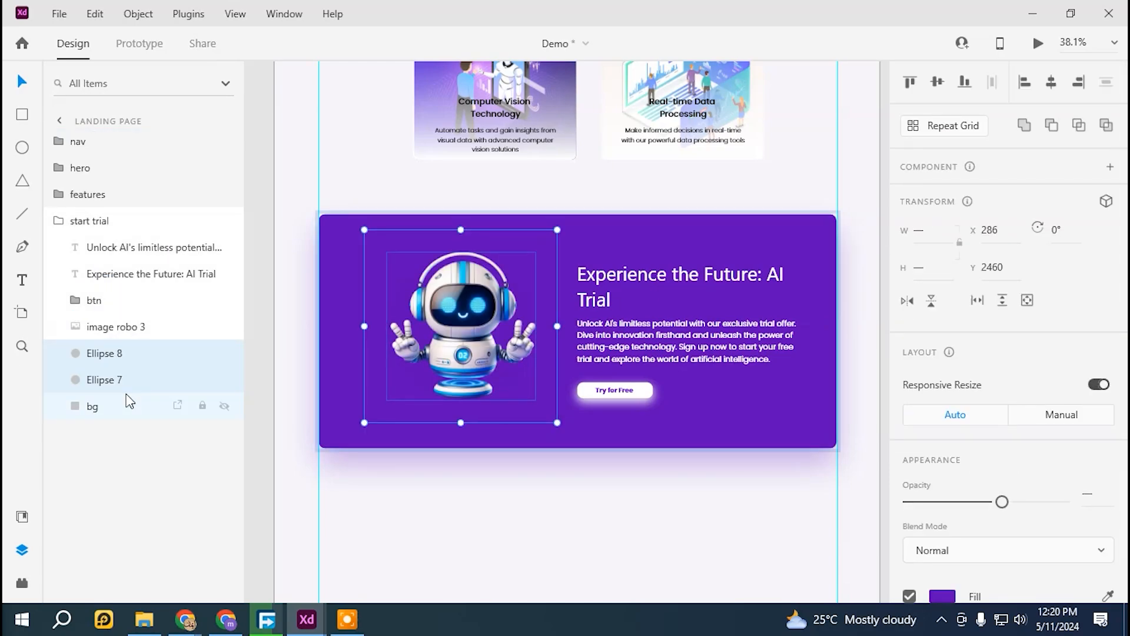
- Change the inner circle's fill to the saved pale lilac #FBF6FF with 58% opacity
click(115, 356)
scroll(936, 382, down, 5)
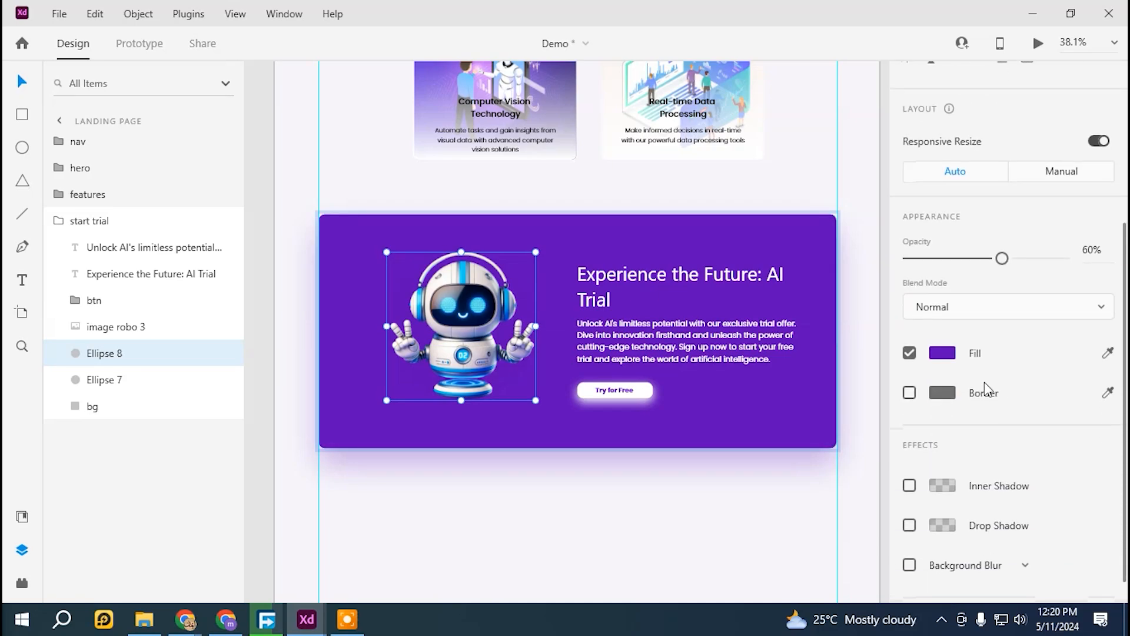
drag(1002, 258, 1063, 258)
click(945, 354)
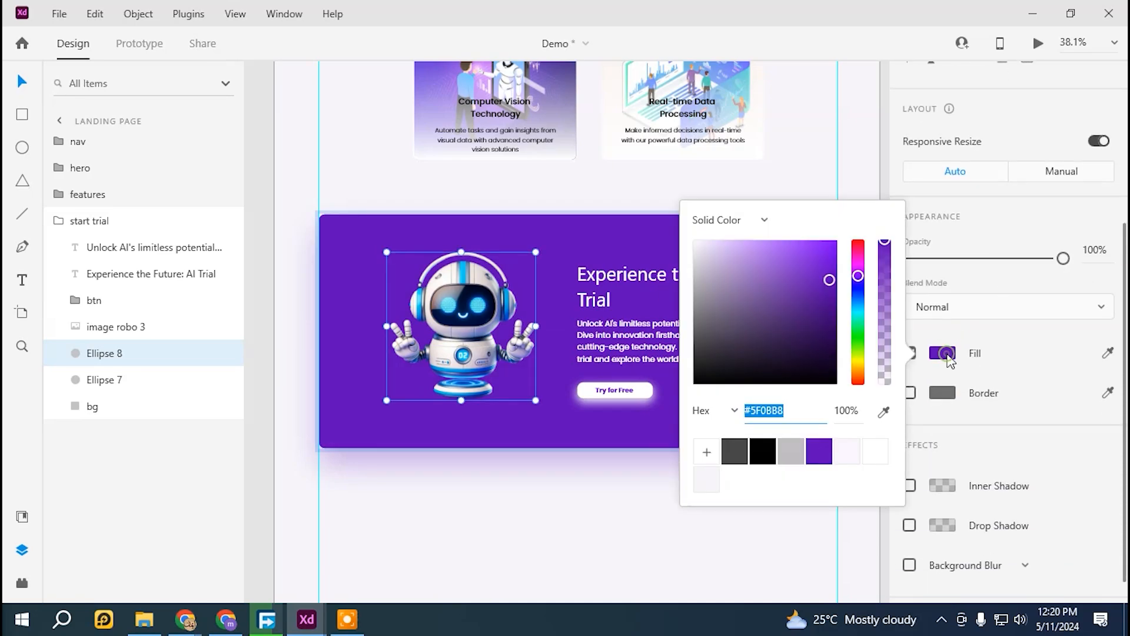
click(843, 459)
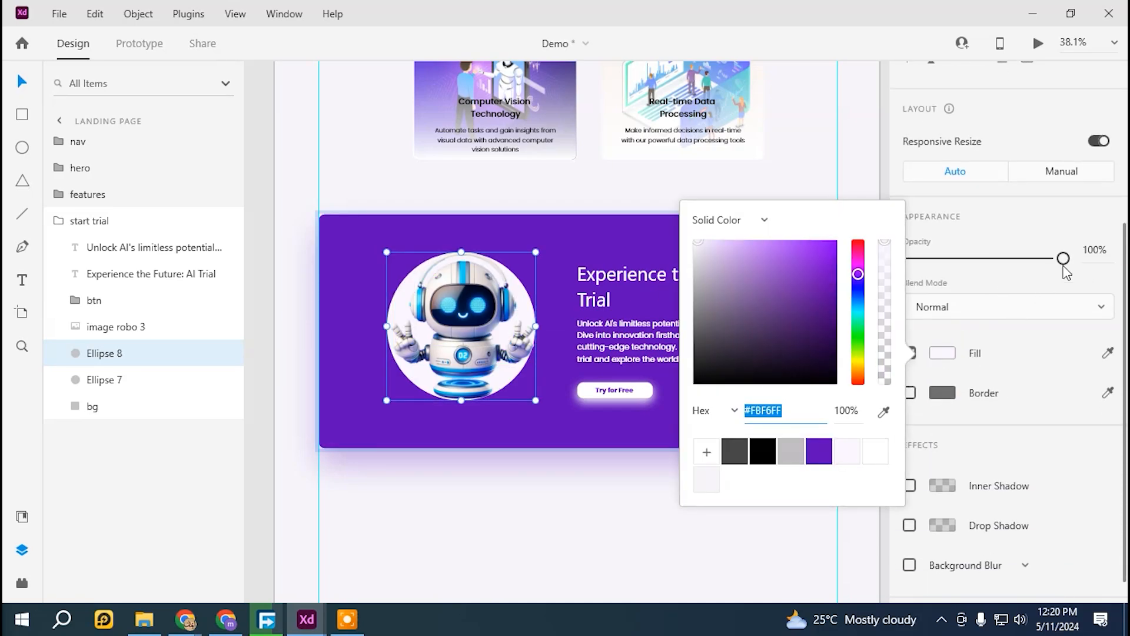
drag(1064, 258, 1003, 266)
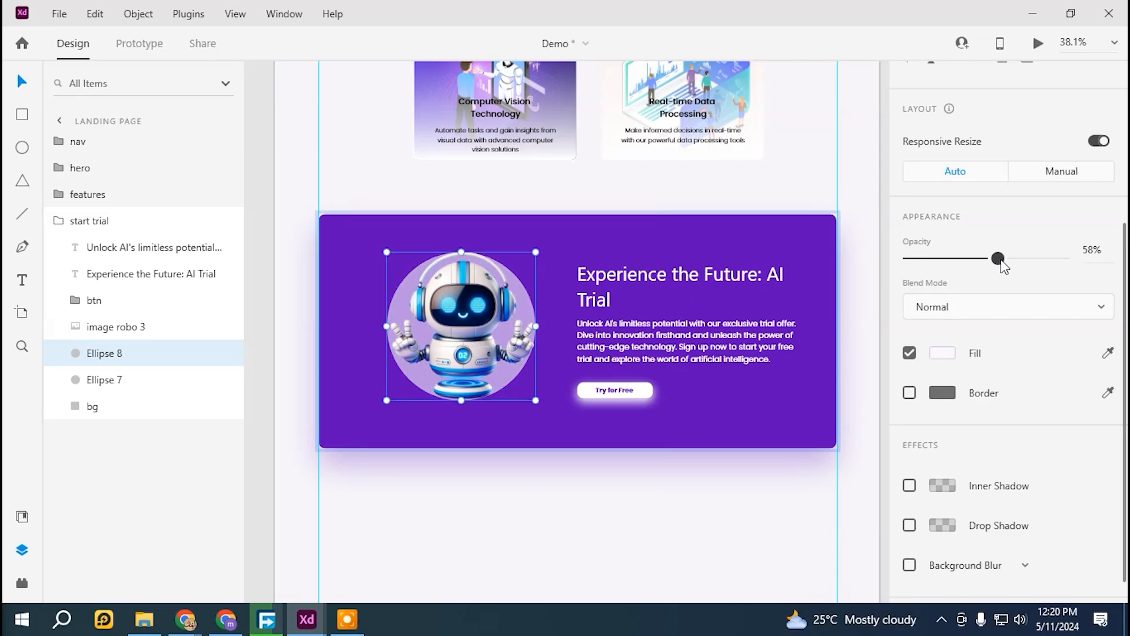
- Change the outer circle's fill to the saved pale lilac #FBF6FF with 11% opacity
click(106, 378)
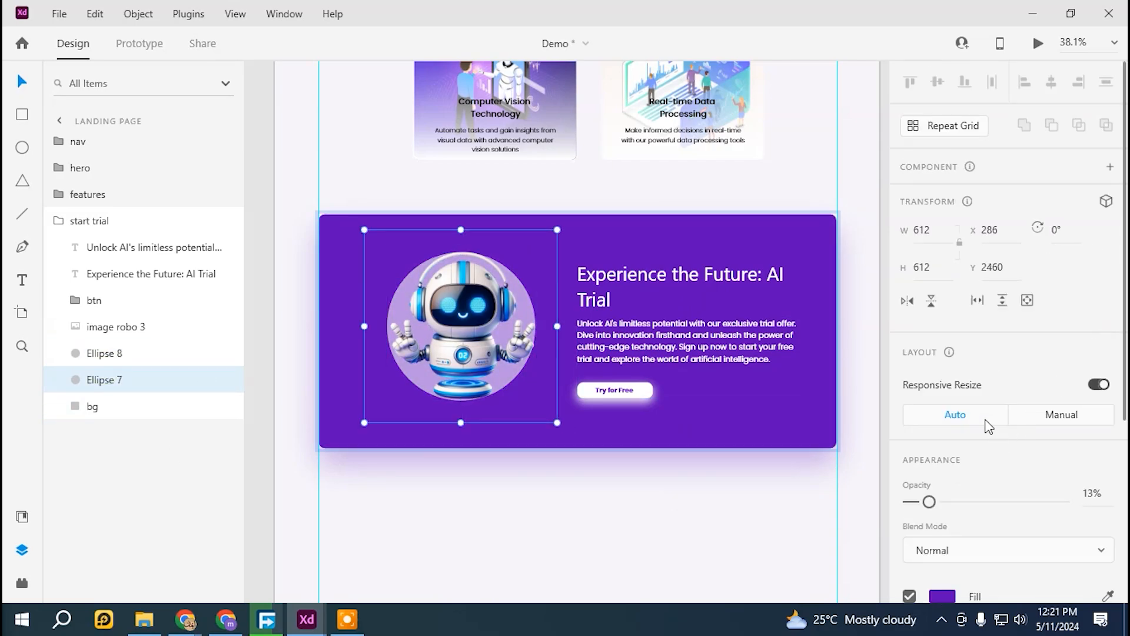
scroll(989, 427, down, 4)
click(944, 354)
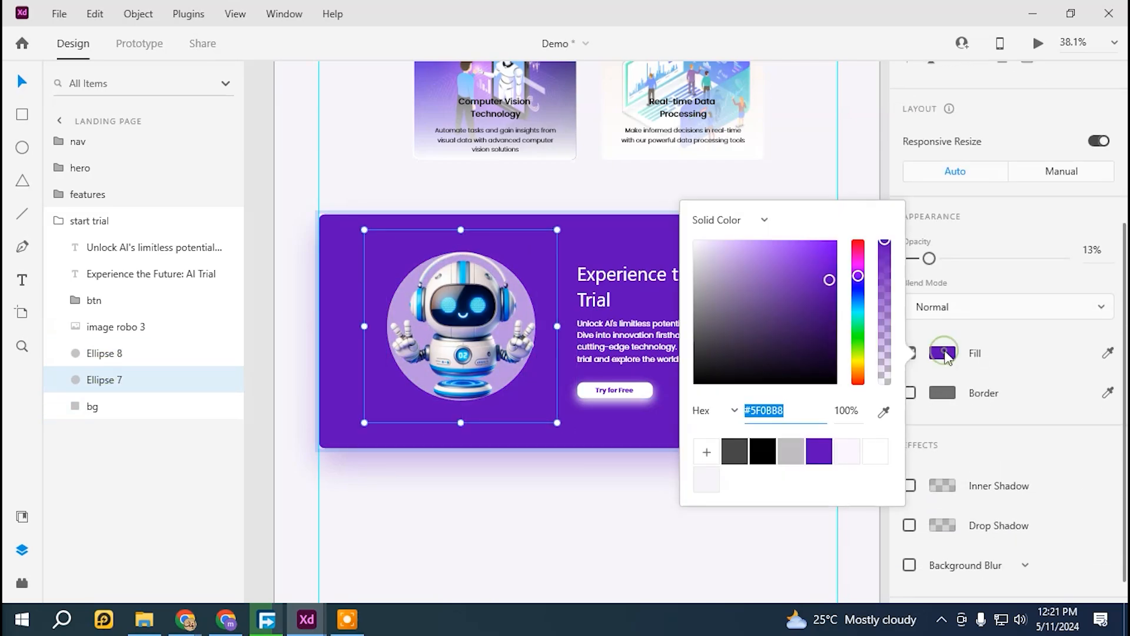
click(841, 453)
drag(929, 258, 950, 266)
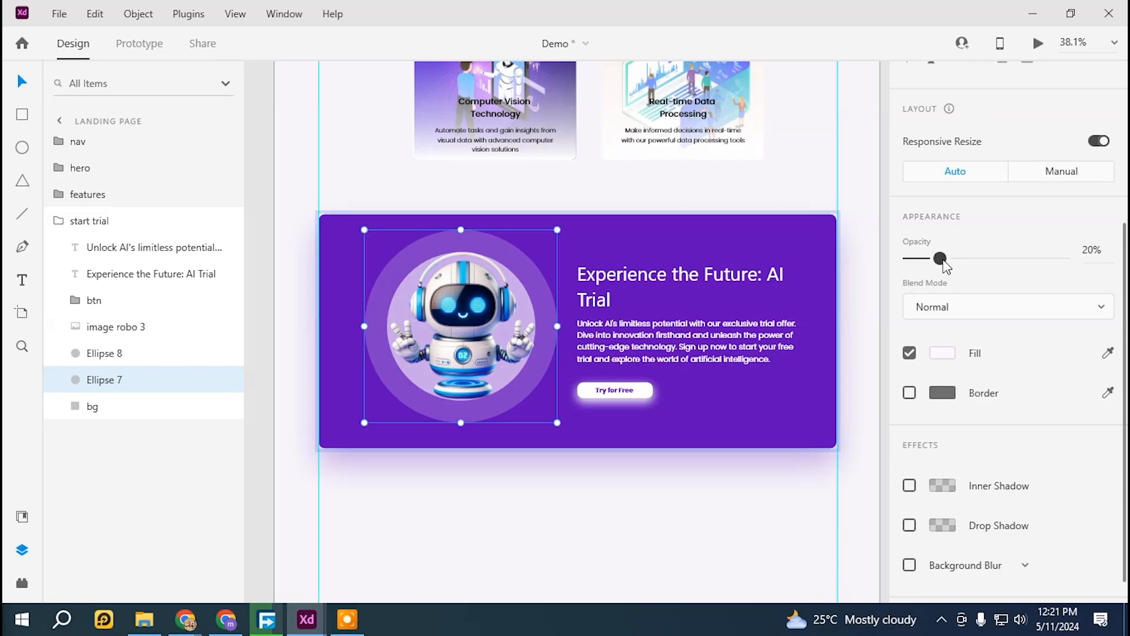
drag(940, 259, 932, 259)
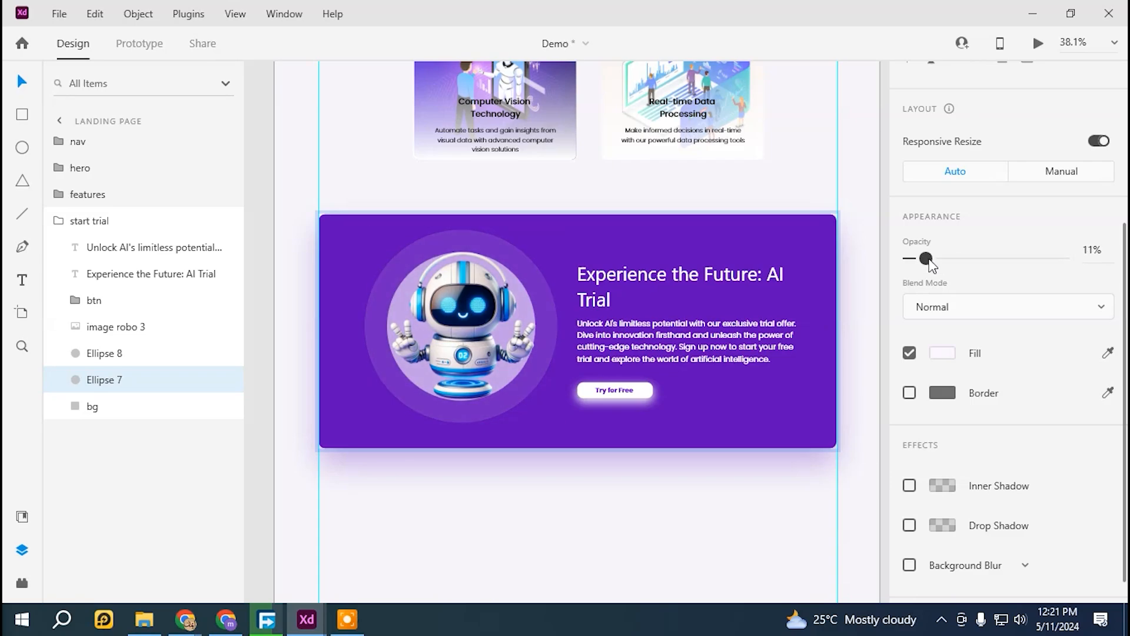
- Reduce the inner circle's opacity to 11% and enlarge it slightly to 486 × 486
click(126, 353)
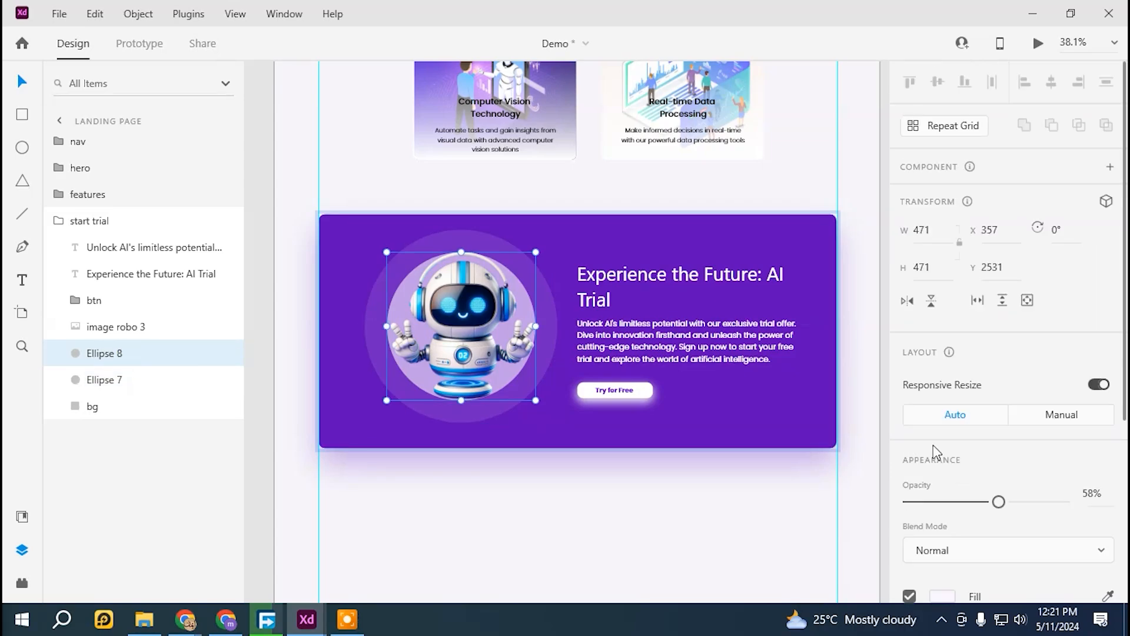
drag(999, 501, 926, 502)
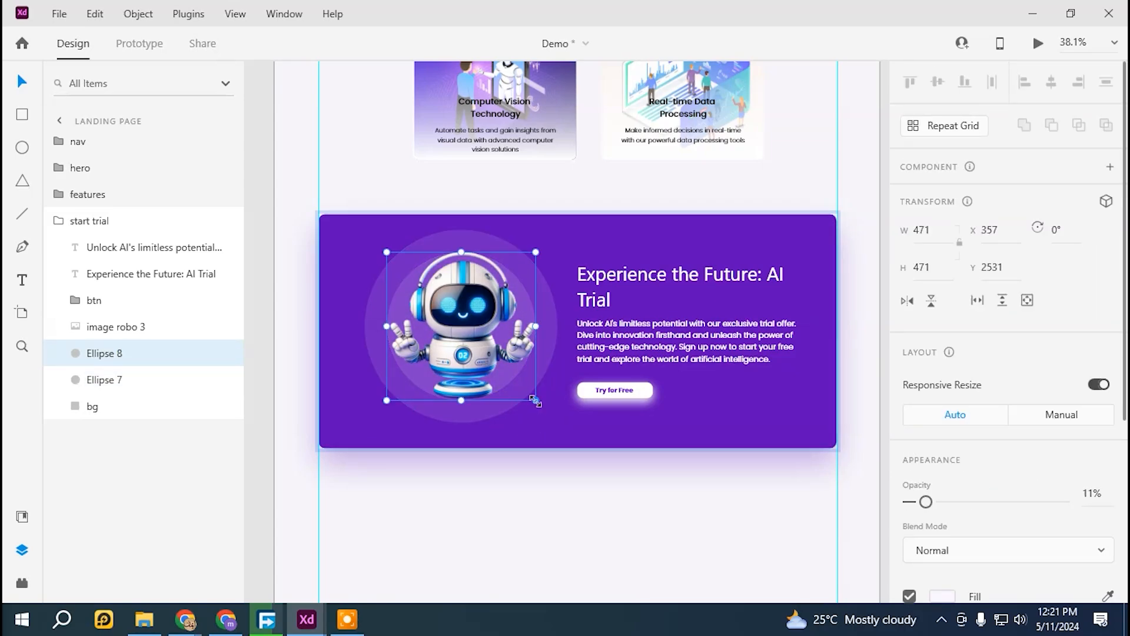
drag(536, 400, 549, 414)
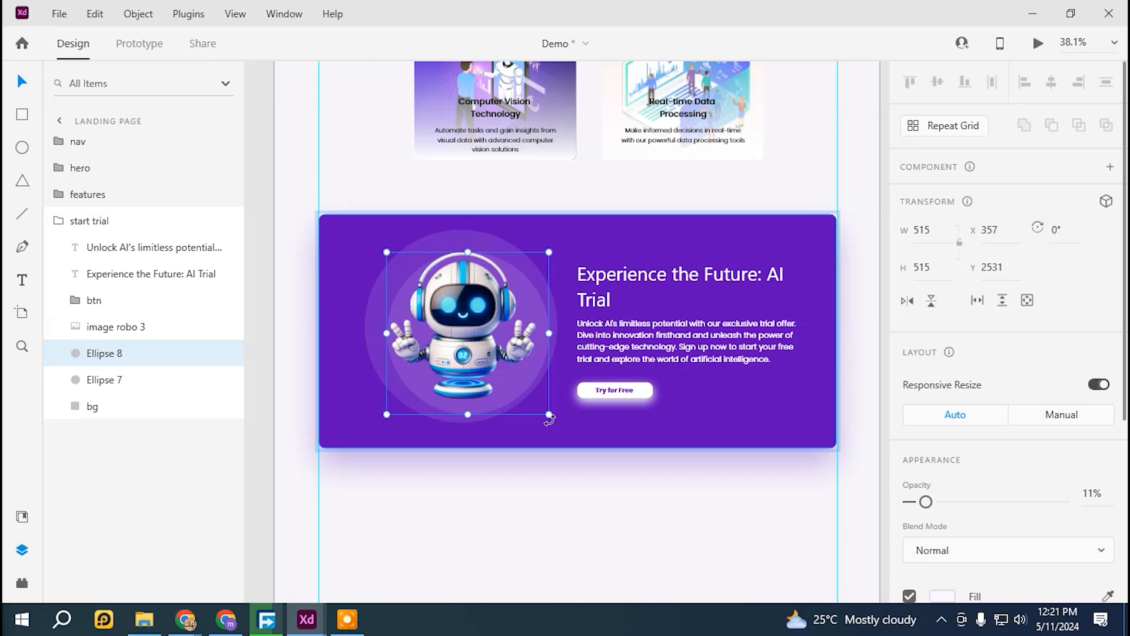
key(ctrl+z)
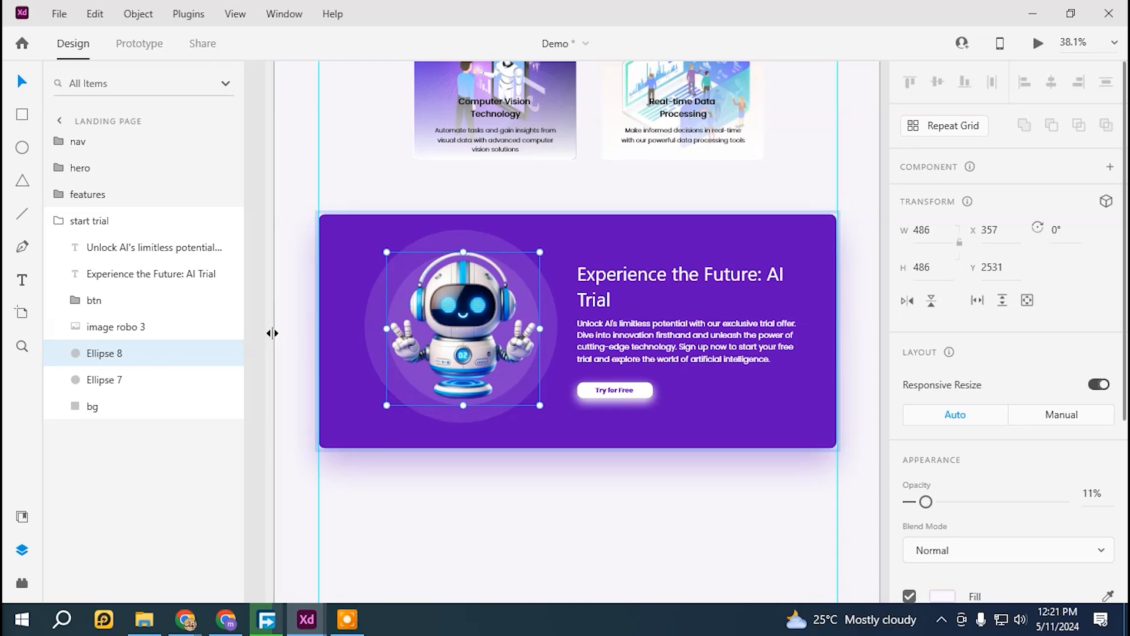
- Rename the outer circle layer bg1 and the inner circle layer bg2
double_click(107, 356)
double_click(108, 379)
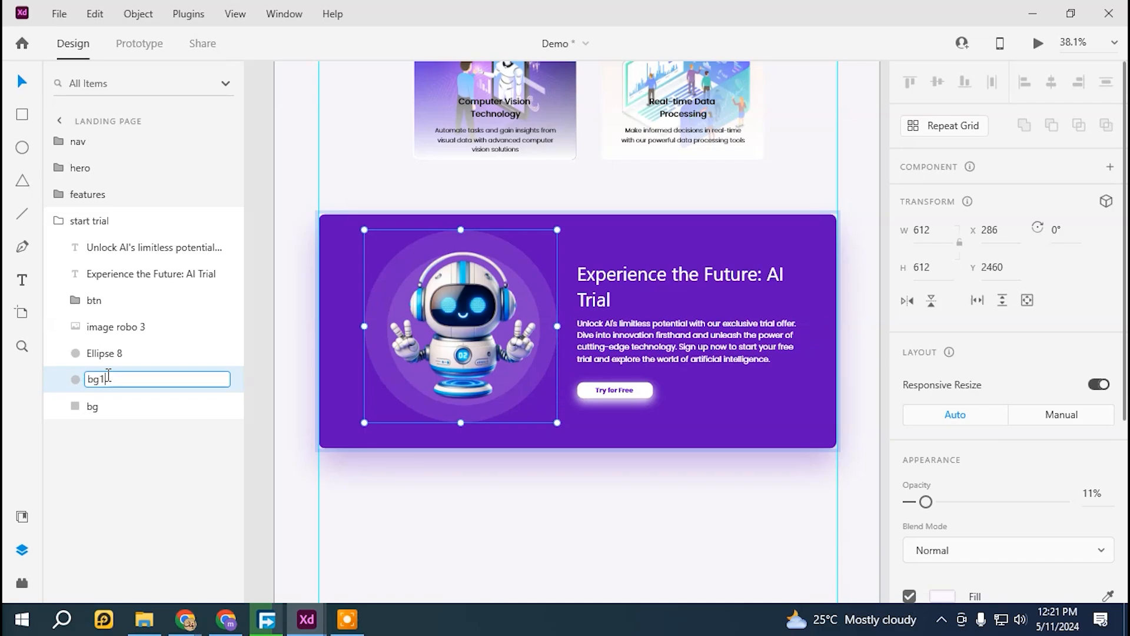
double_click(120, 356)
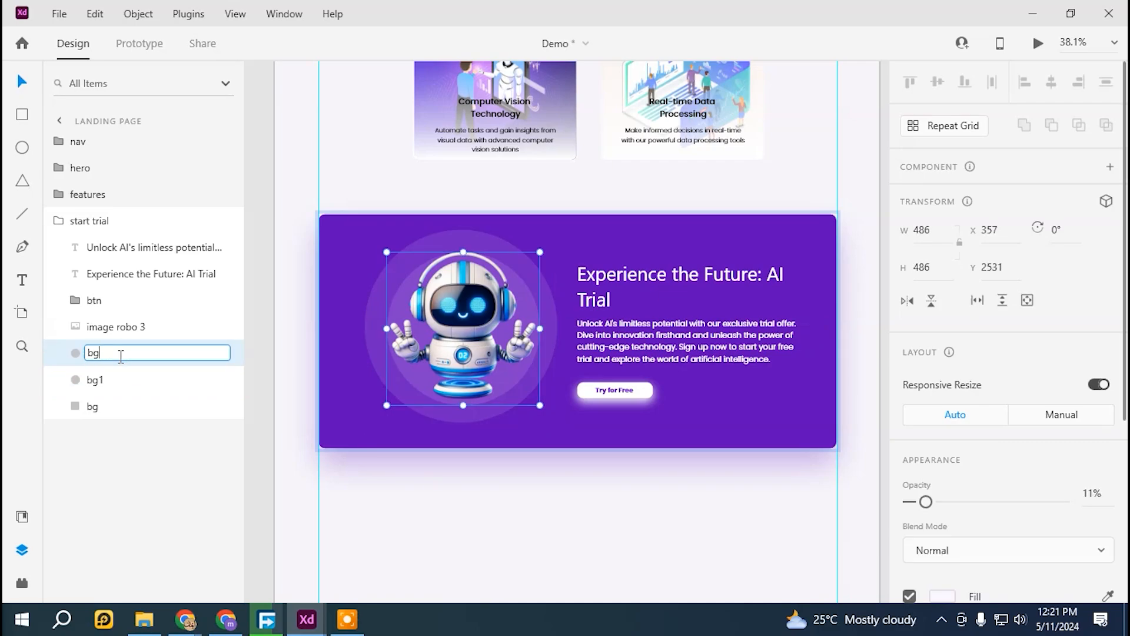
key(Return)
- Group the robot image with the bg1 and bg2 circles and name the group img
shift+click(118, 327)
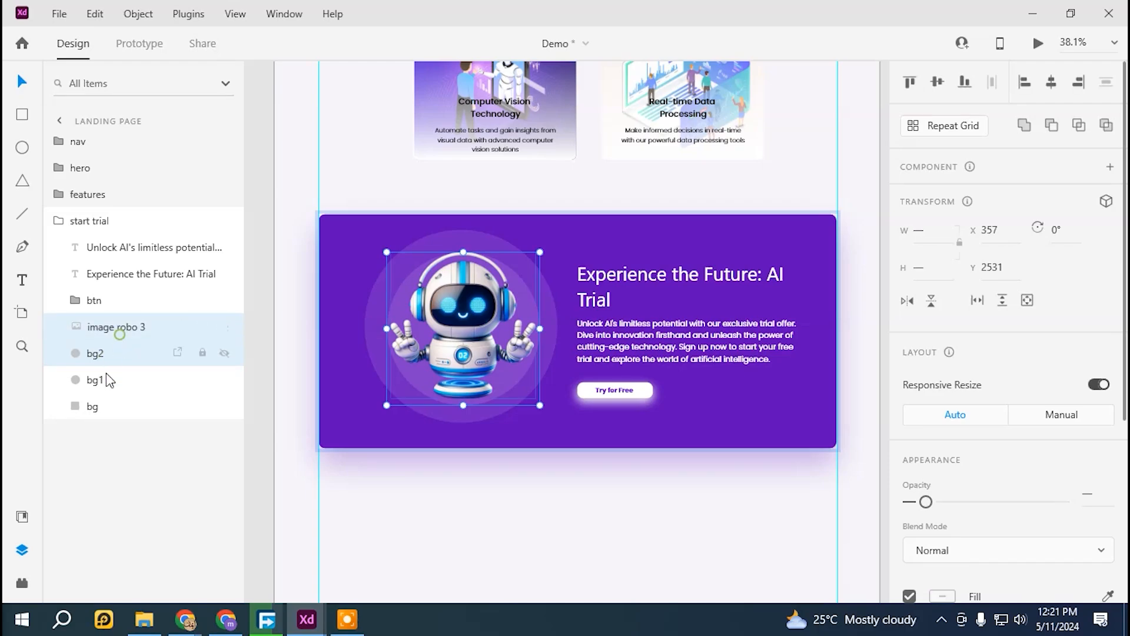
shift+click(111, 379)
right_click(126, 350)
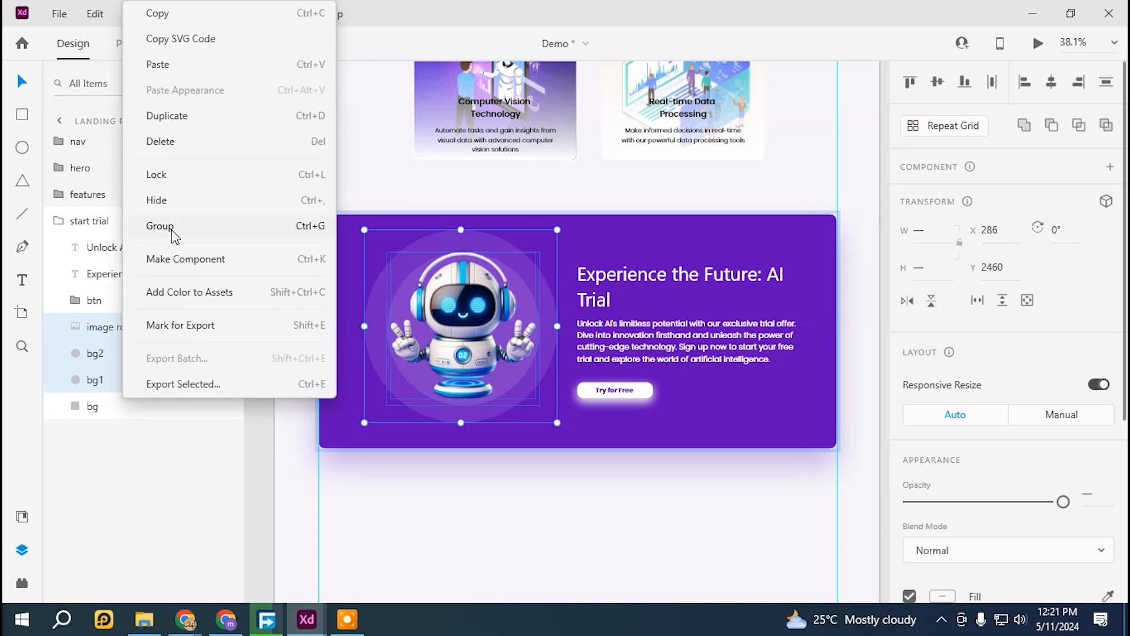
click(166, 231)
double_click(105, 328)
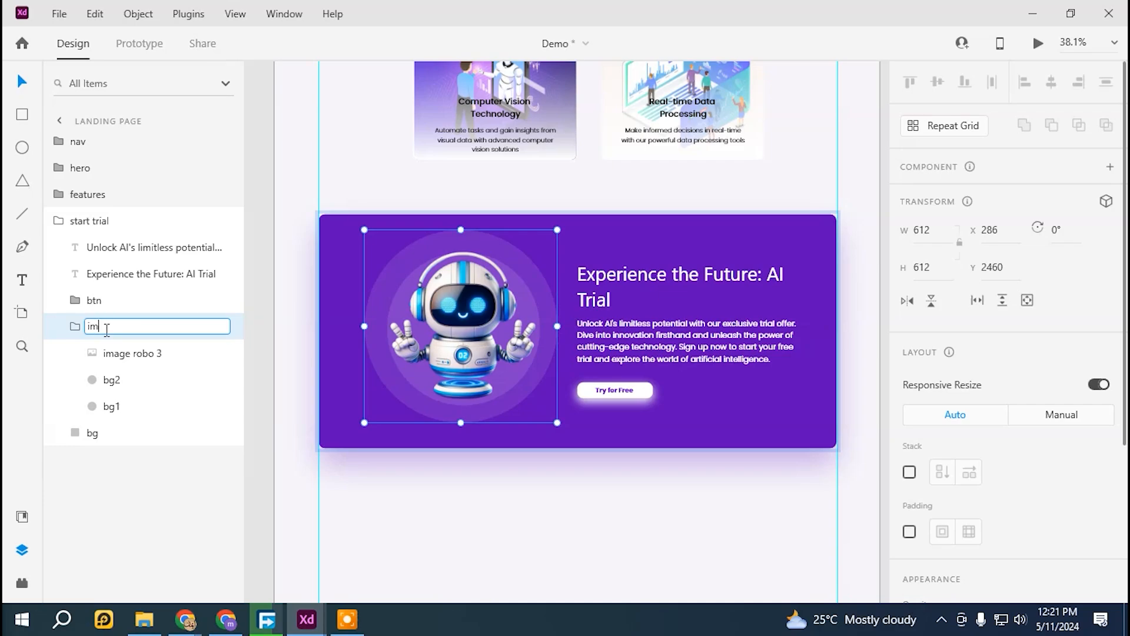
key(Return)
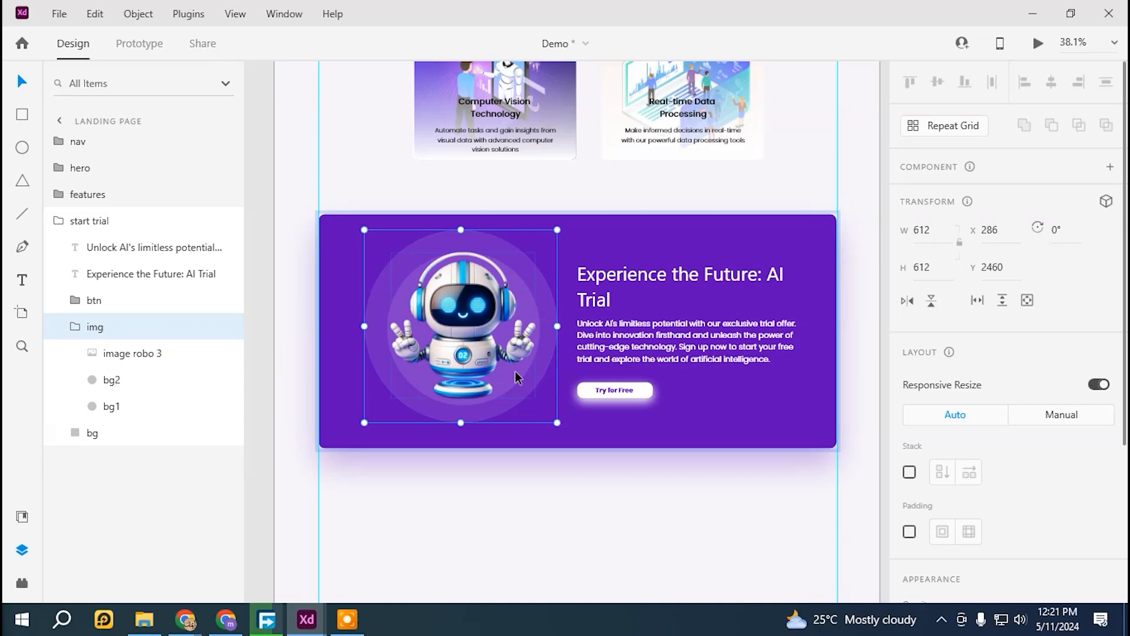
- Draw a flat ellipse about 396 × 153 over the robot's base
scroll(486, 384, up, 3)
scroll(486, 383, down, 3)
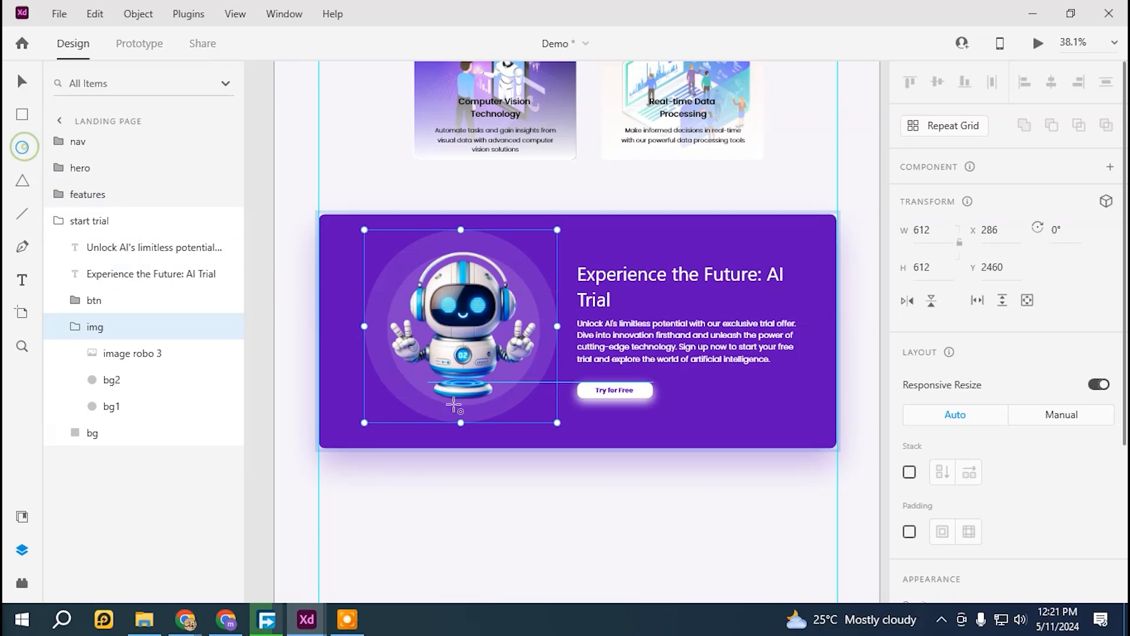
drag(420, 392, 475, 408)
key(v)
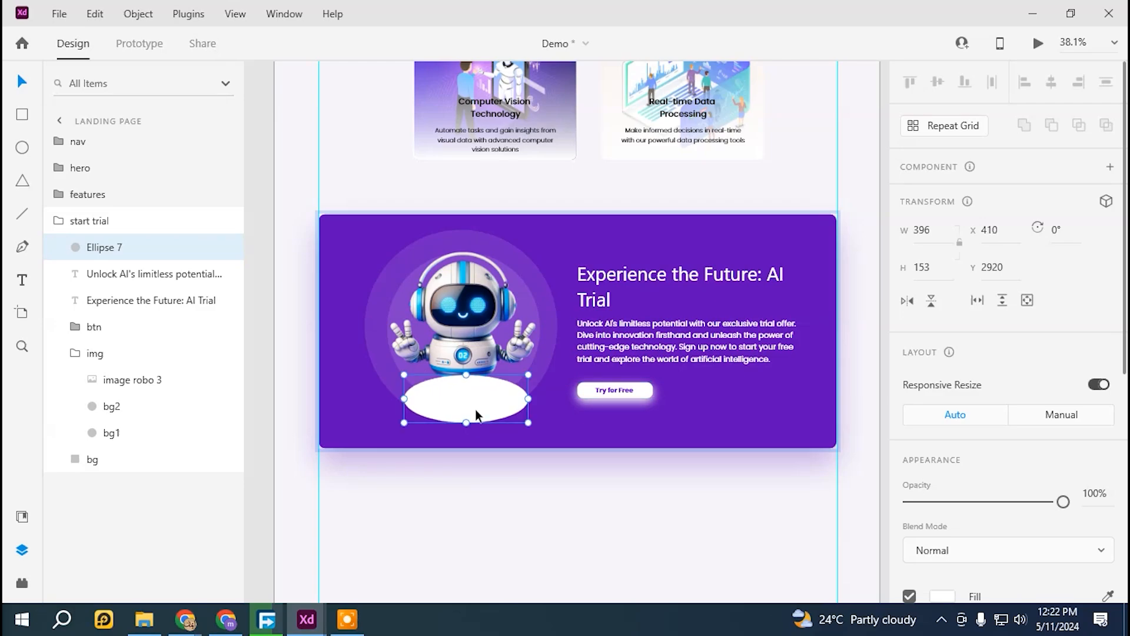
- Rename the ellipse layer shadow and place it in the img group directly beneath the robot image
double_click(98, 248)
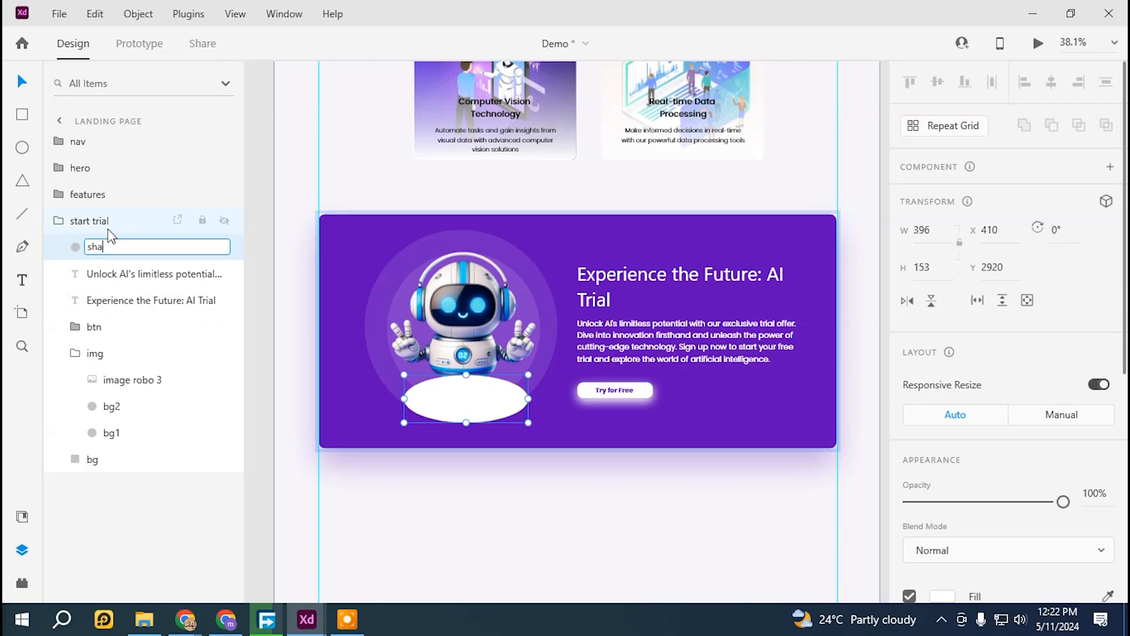
key(Return)
drag(120, 250, 142, 374)
drag(124, 356, 131, 388)
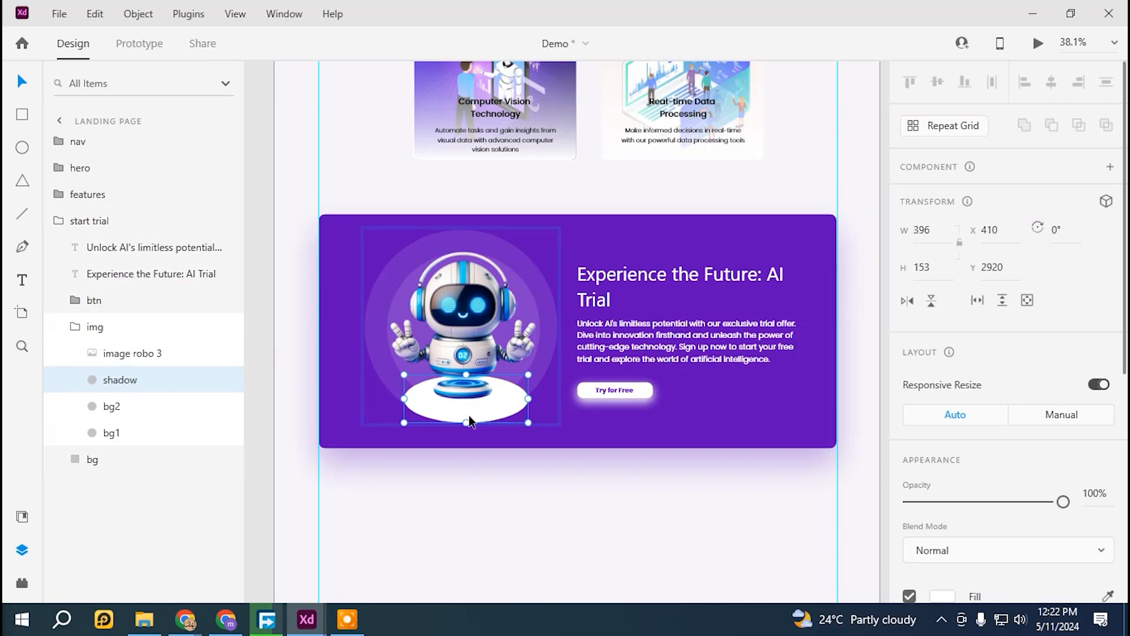
- Shift the shadow ellipse slightly up and left under the robot and remove its border
drag(469, 419, 466, 408)
scroll(1052, 469, down, 6)
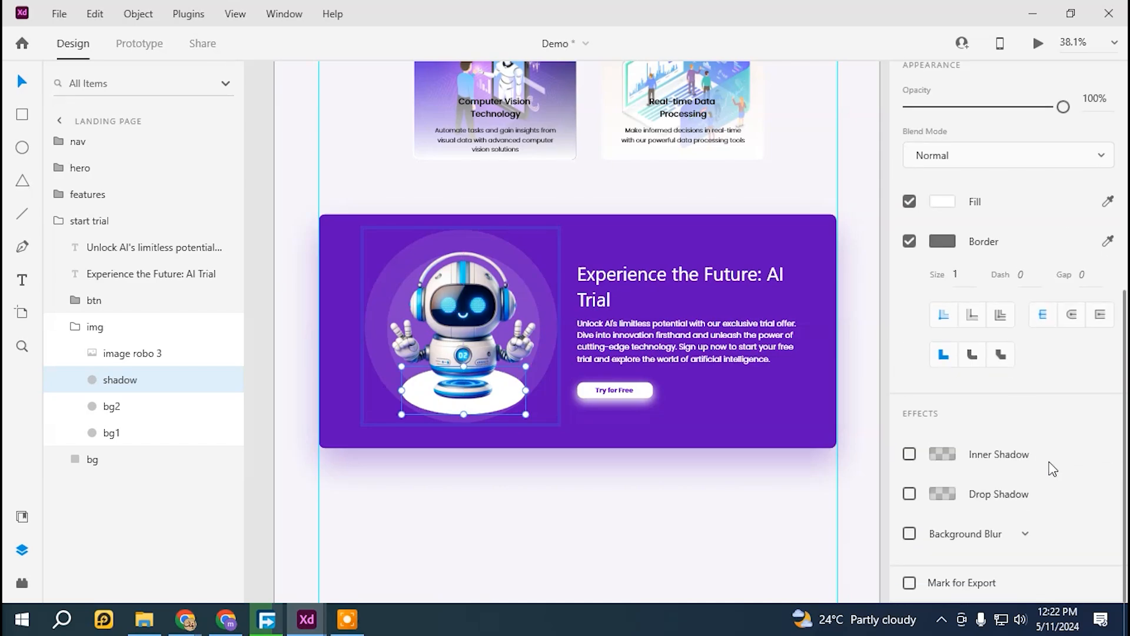
click(909, 241)
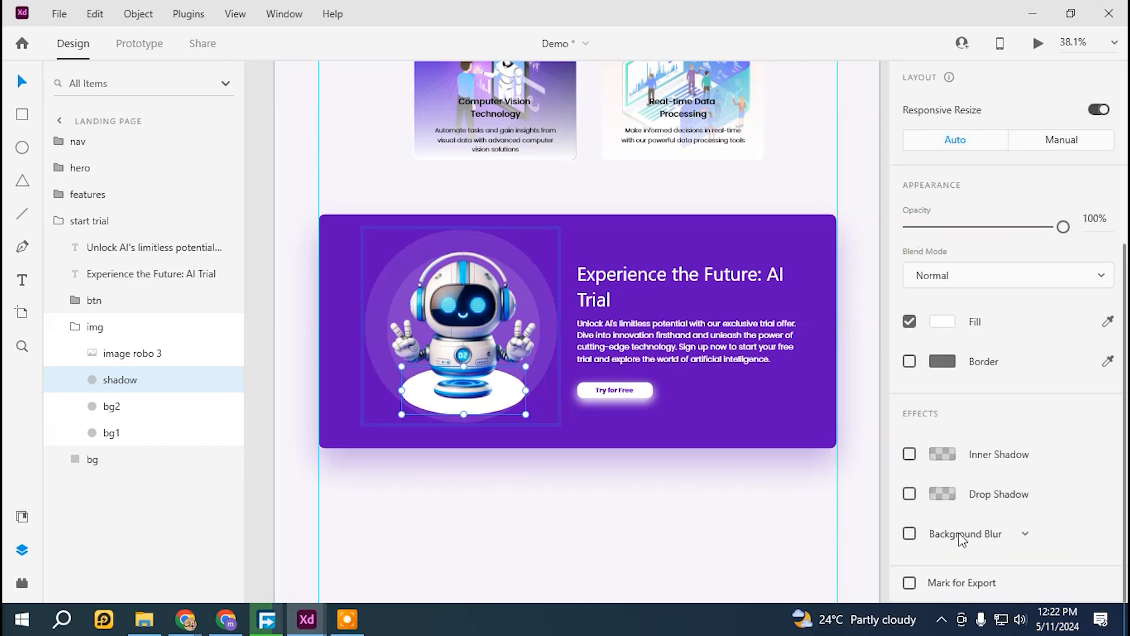
- Apply an Object Blur with an amount of 50 to the shadow ellipse under the robot
click(994, 536)
click(969, 565)
scroll(1024, 549, down, 1)
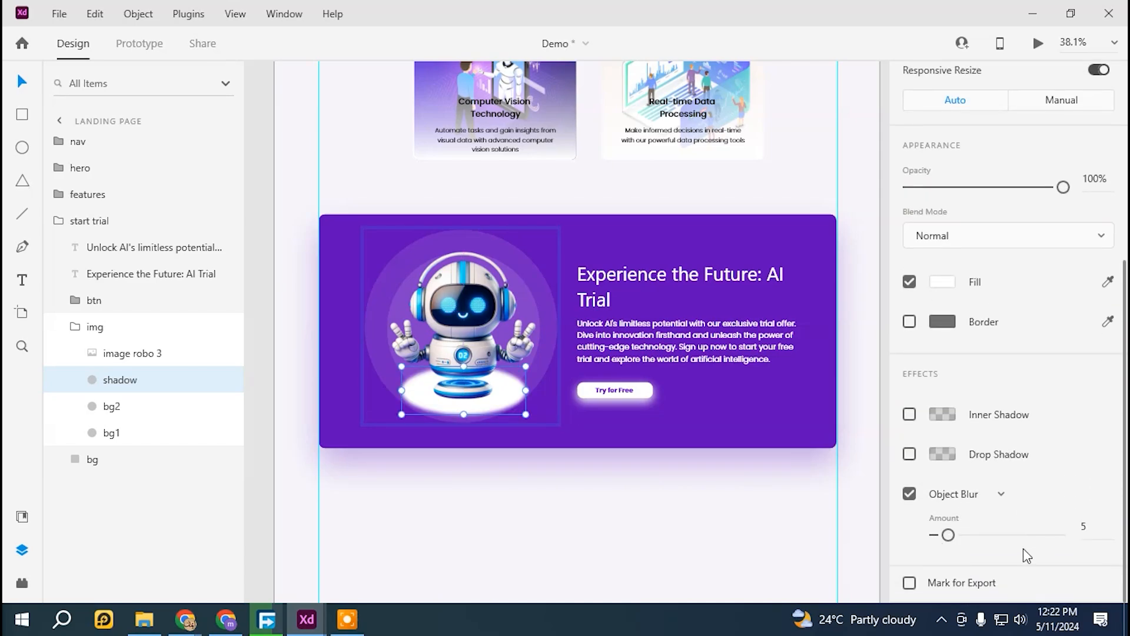
drag(949, 535, 1064, 542)
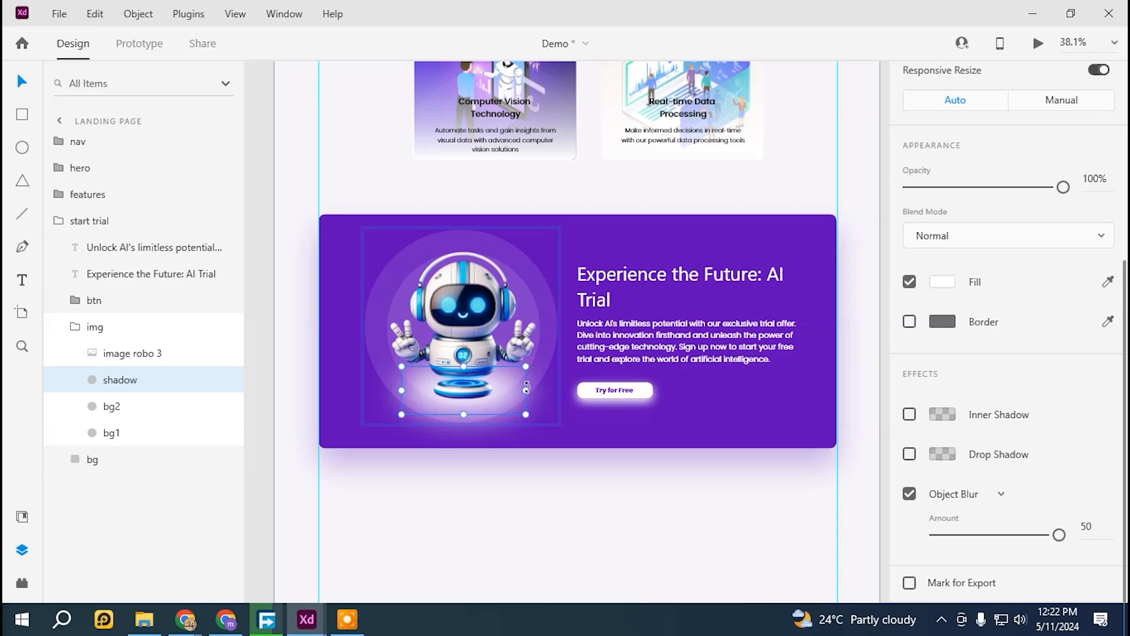
- Widen the shadow ellipse slightly on both sides and reduce its white fill opacity to 76%
drag(526, 390, 535, 390)
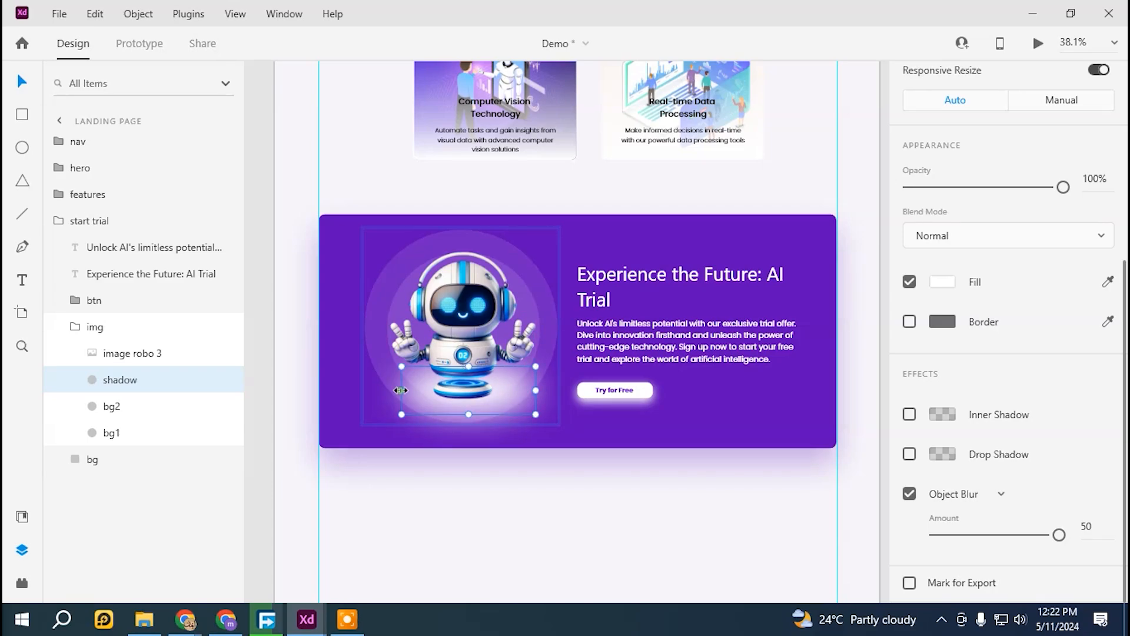
drag(400, 390, 390, 390)
click(942, 281)
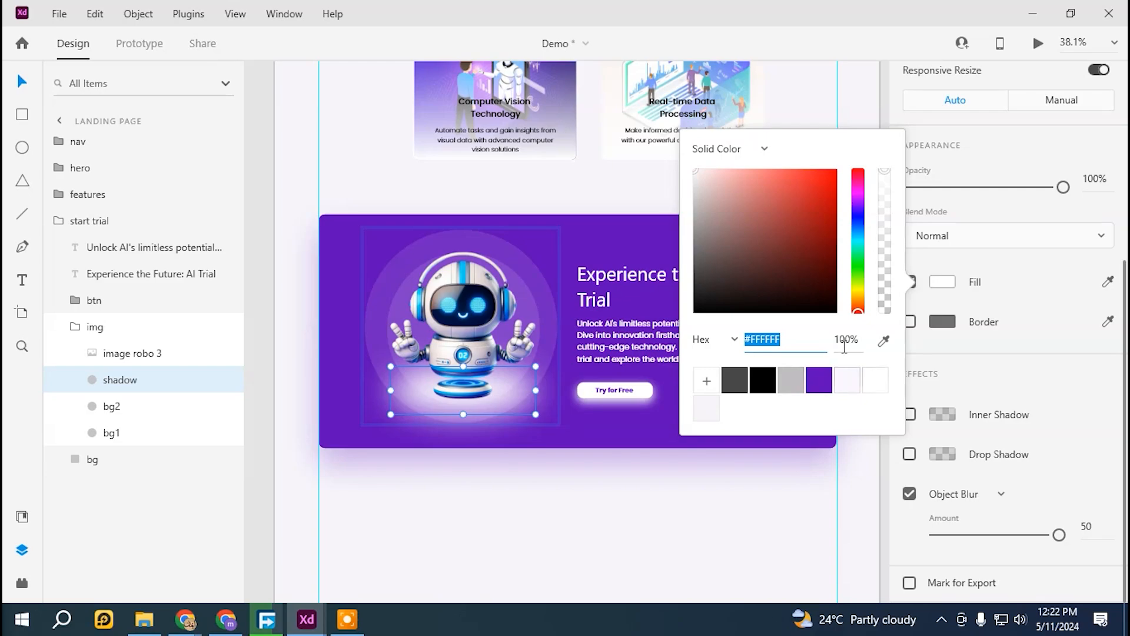
mouse_move(892, 229)
mouse_down()
mouse_move(889, 216)
mouse_move(888, 242)
mouse_move(889, 212)
mouse_up()
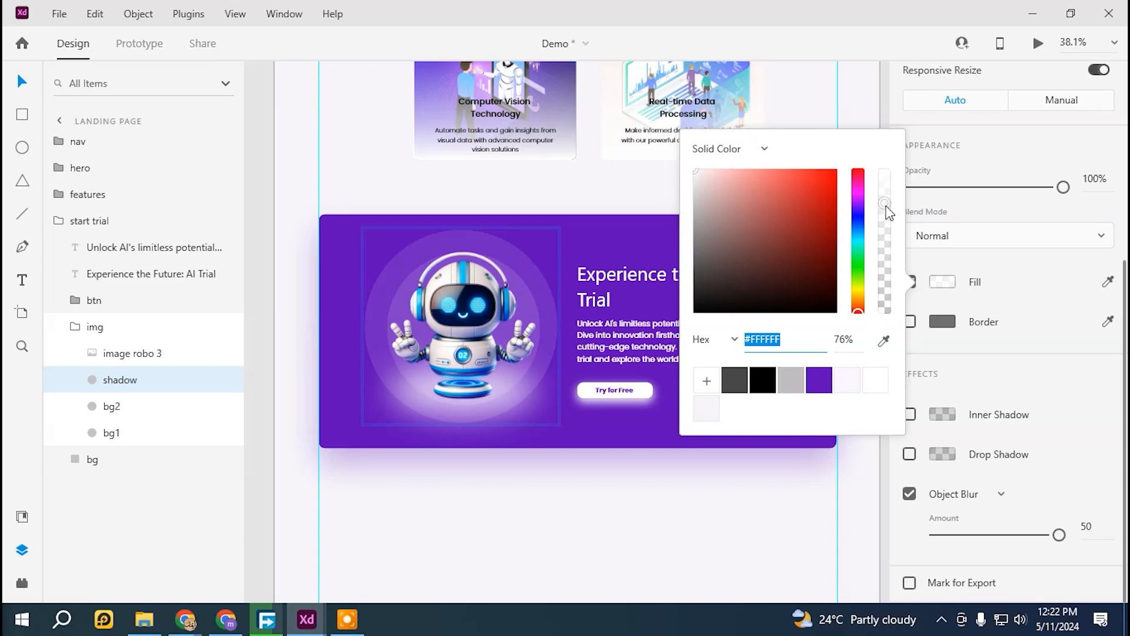
click(819, 499)
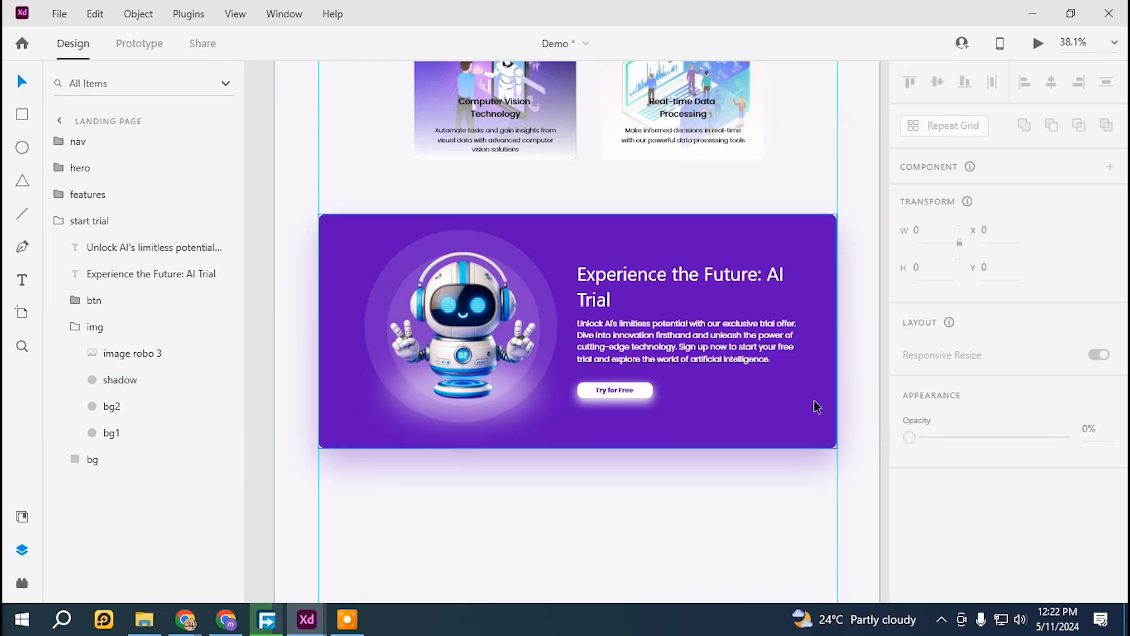
- Examine the start trial section up close and as a whole, including its paragraph text and robot image
scroll(815, 405, down, 3)
scroll(760, 418, right, 2)
scroll(709, 421, up, 4)
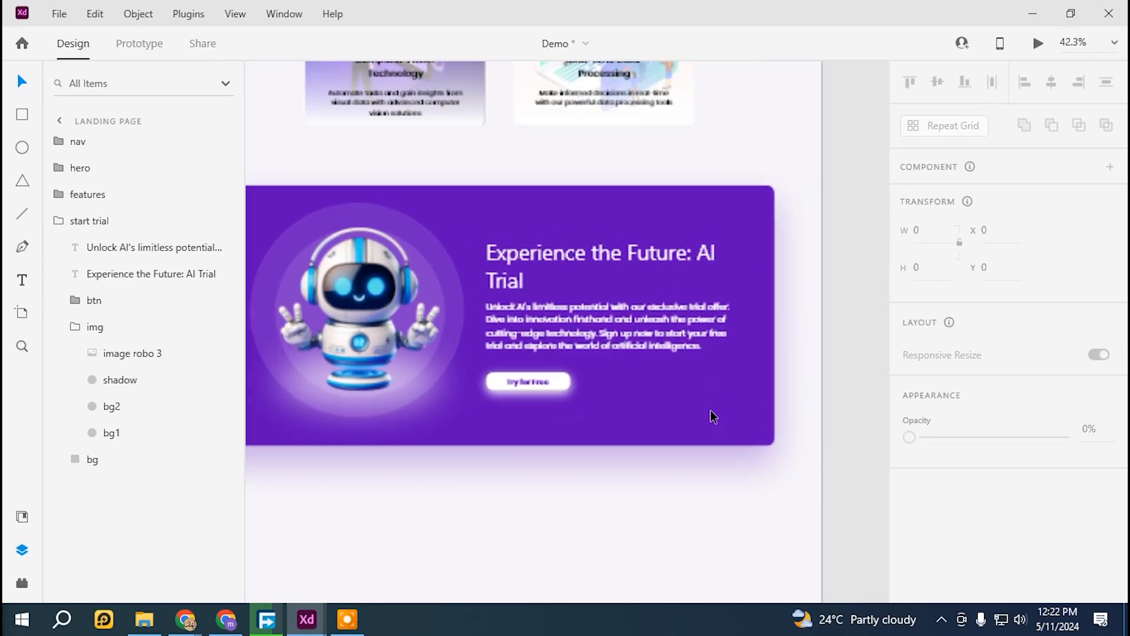
scroll(713, 416, down, 2)
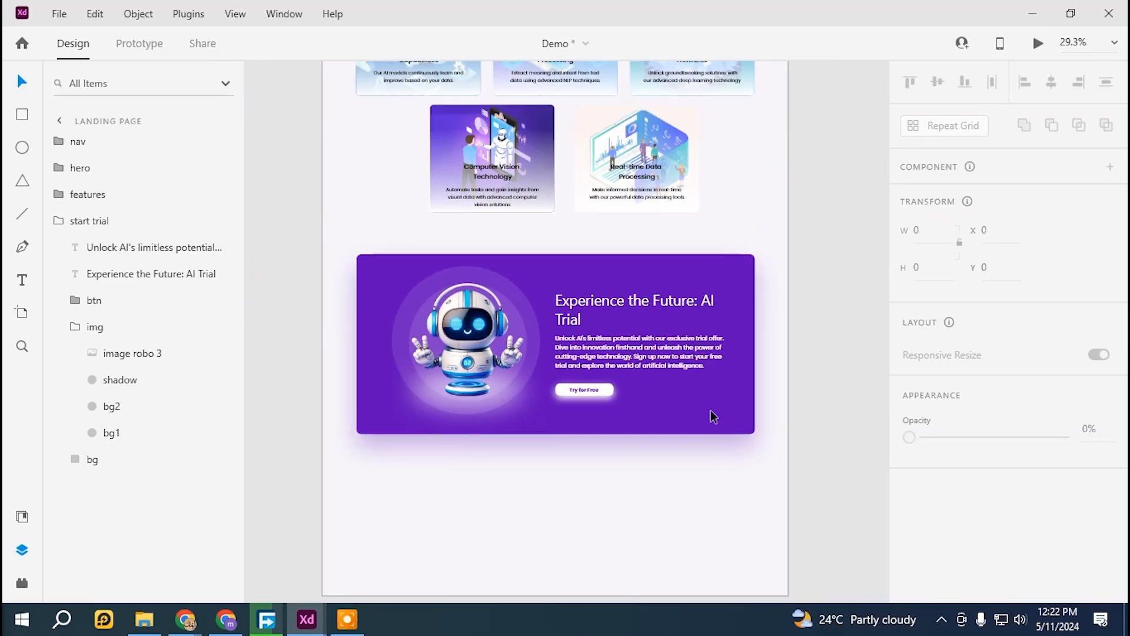
click(651, 359)
double_click(651, 355)
scroll(649, 356, up, 5)
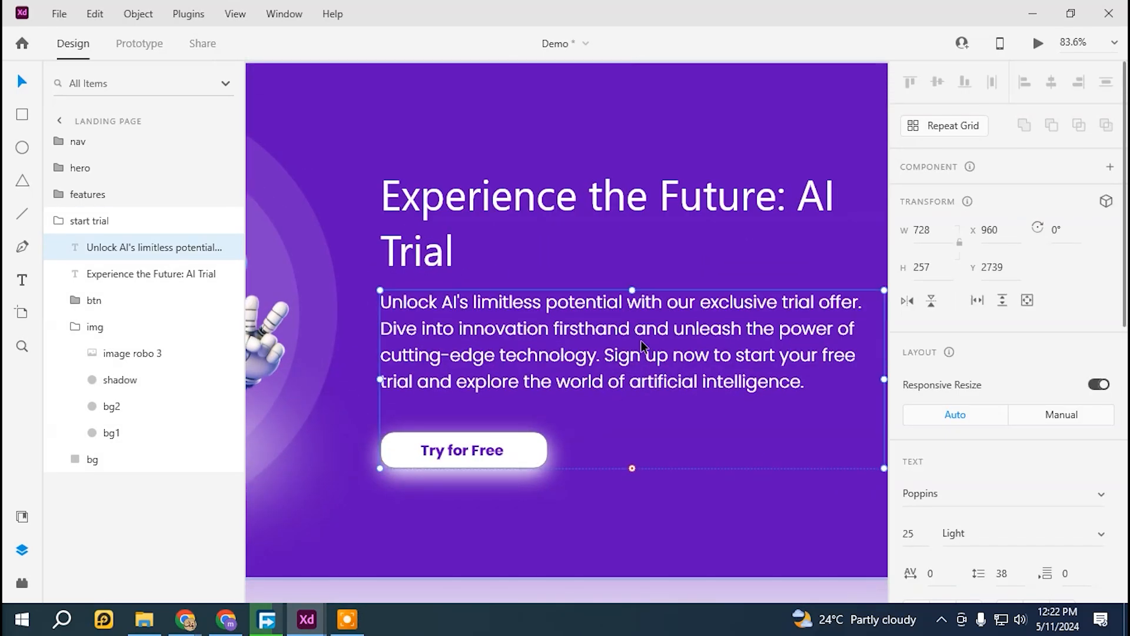
scroll(640, 340, down, 4)
scroll(641, 344, up, 2)
scroll(640, 348, down, 1)
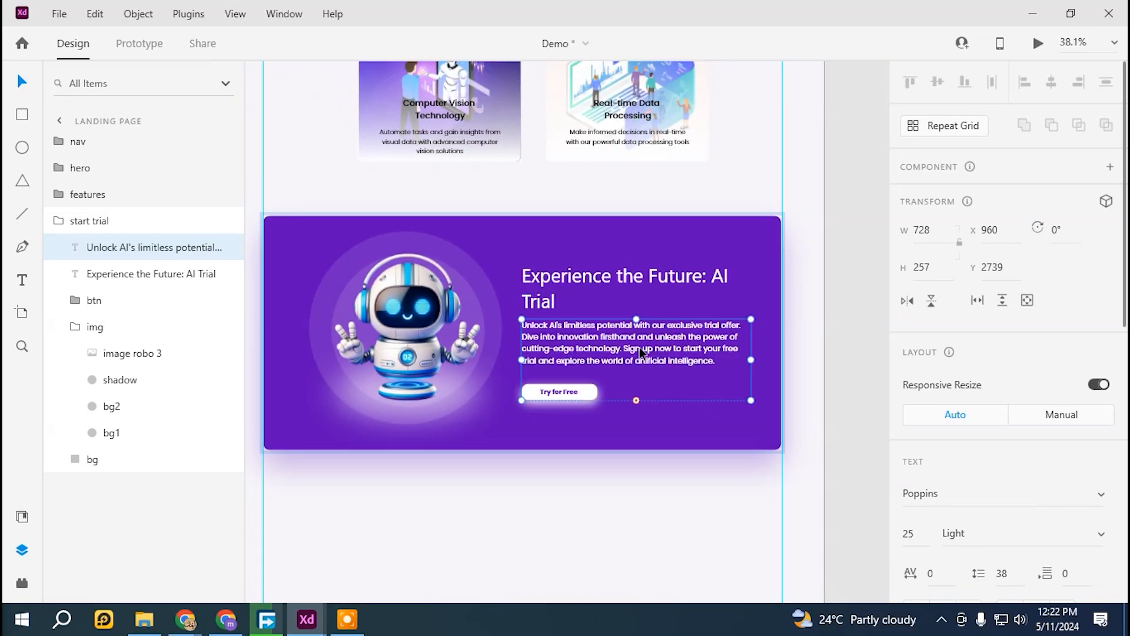
scroll(639, 352, left, 1)
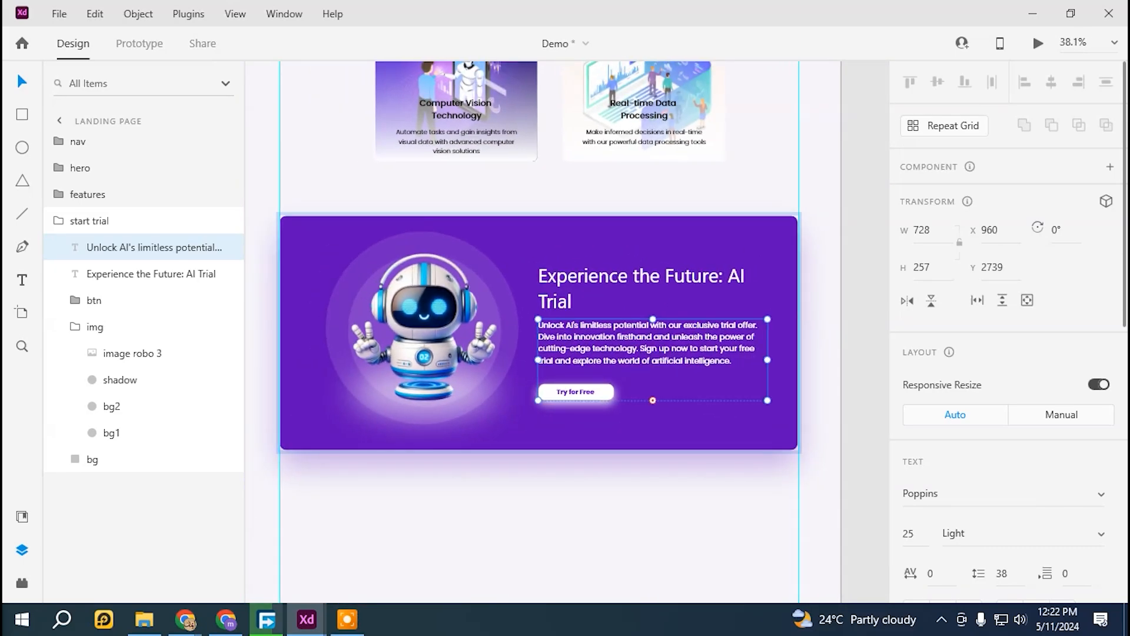
click(807, 345)
scroll(809, 348, left, 2)
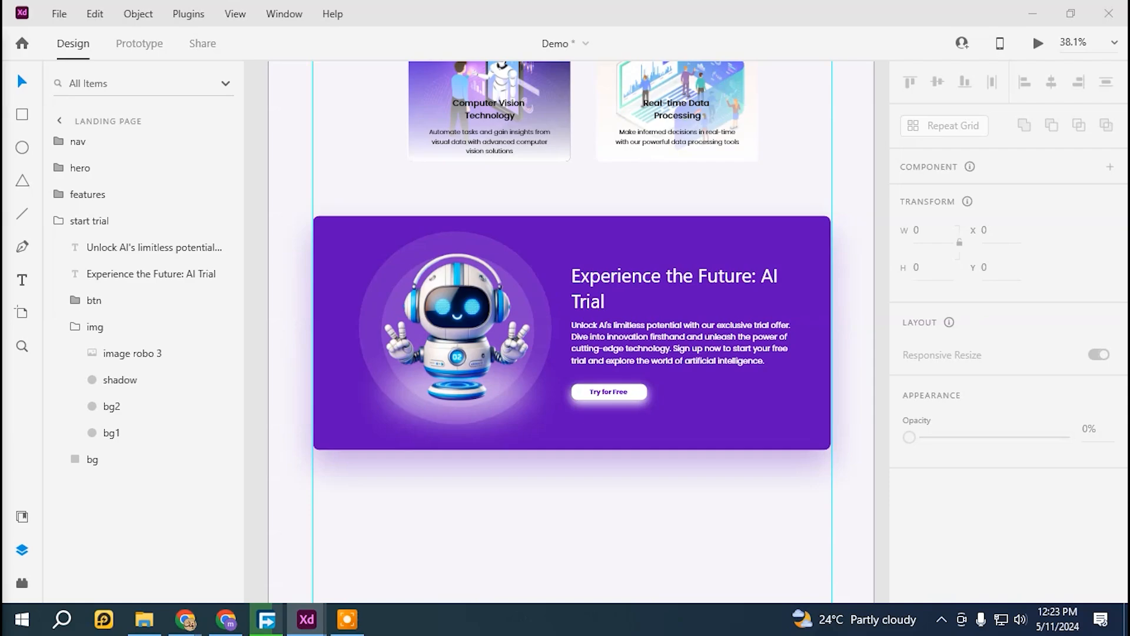
- View the landing page's nav and hero in the preview window, then close the preview
drag(0, 43, 1017, 20)
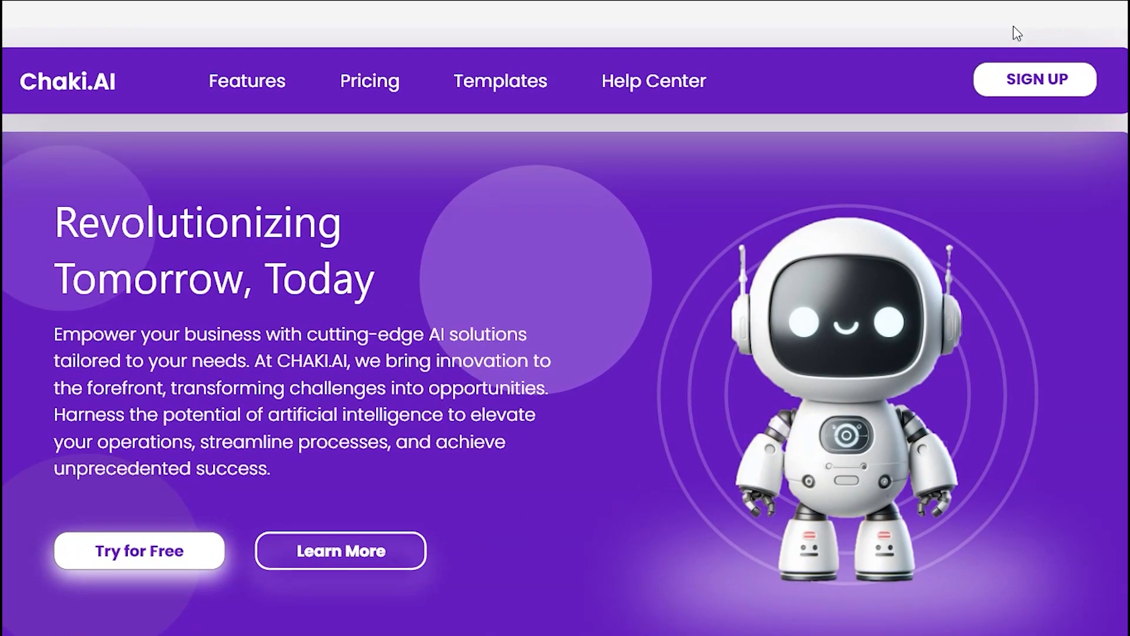
drag(830, 11, 621, 126)
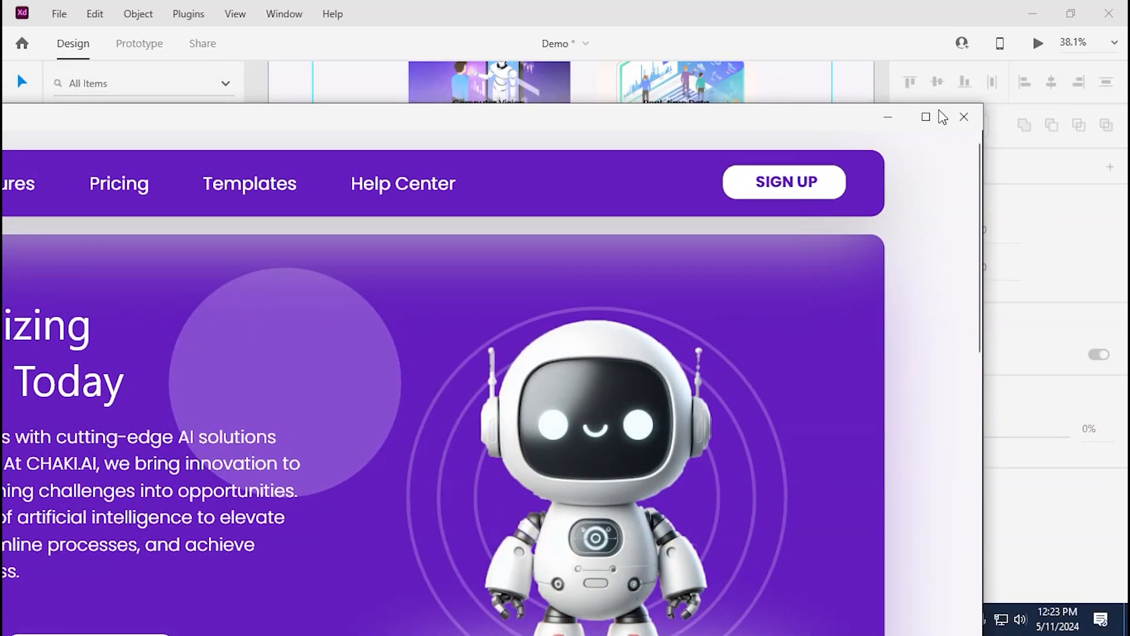
click(965, 114)
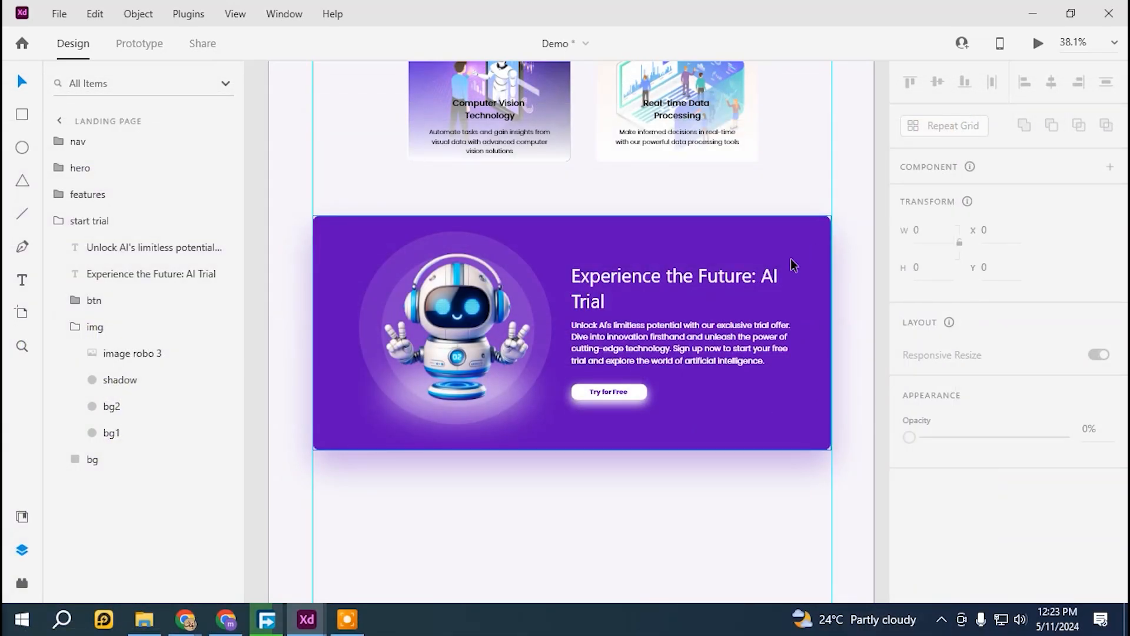